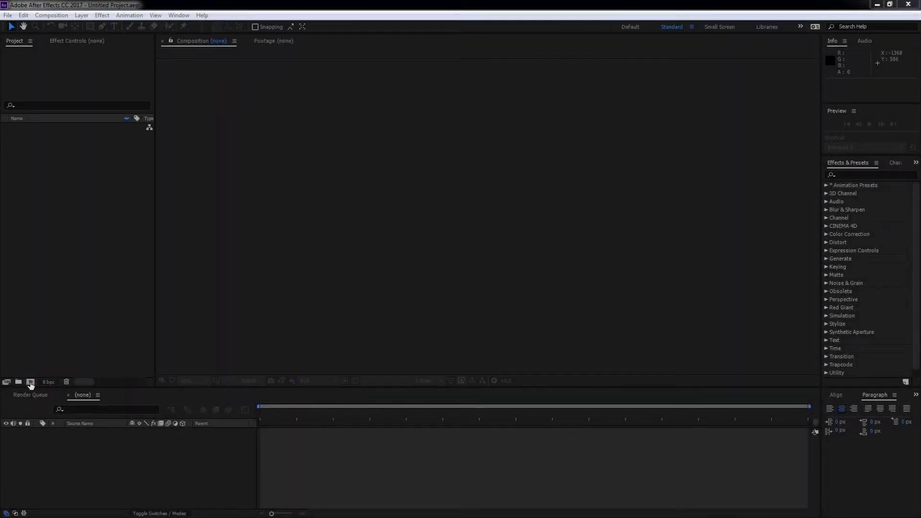
Create a new composition 1920 pixels wide named 'MAtrix'
left_click(30, 382)
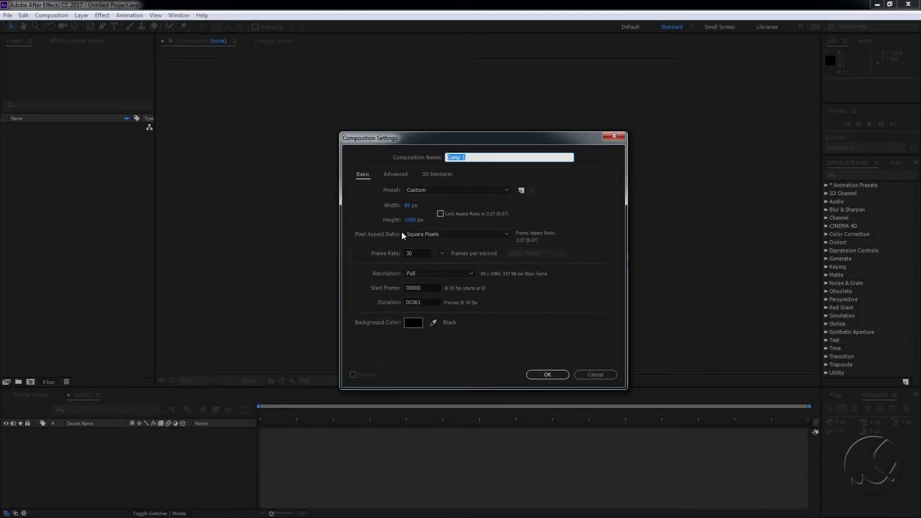
left_click(408, 205)
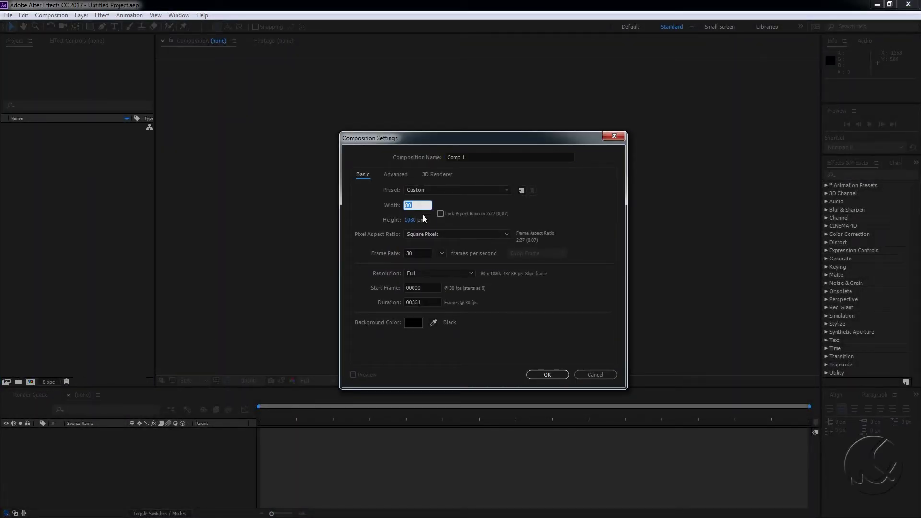
type("1920")
left_click_drag(470, 157, 416, 164)
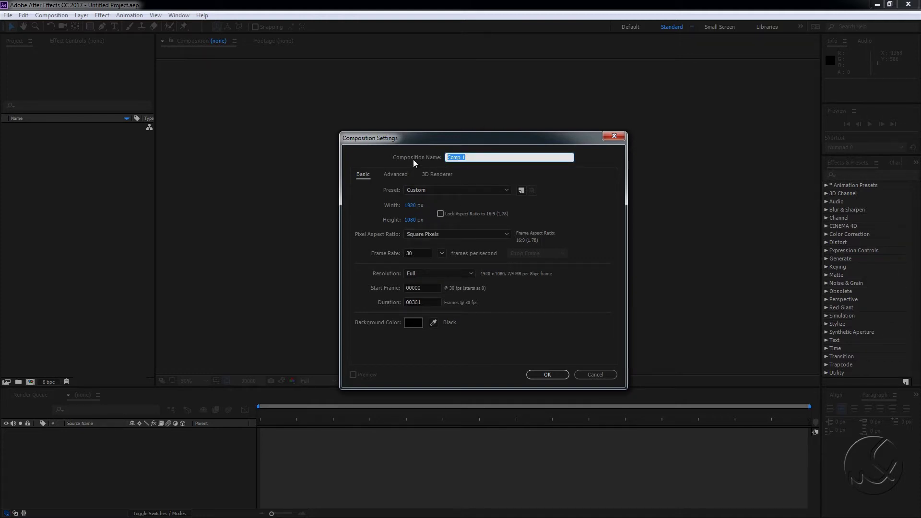
type("MAtrix")
key("Return")
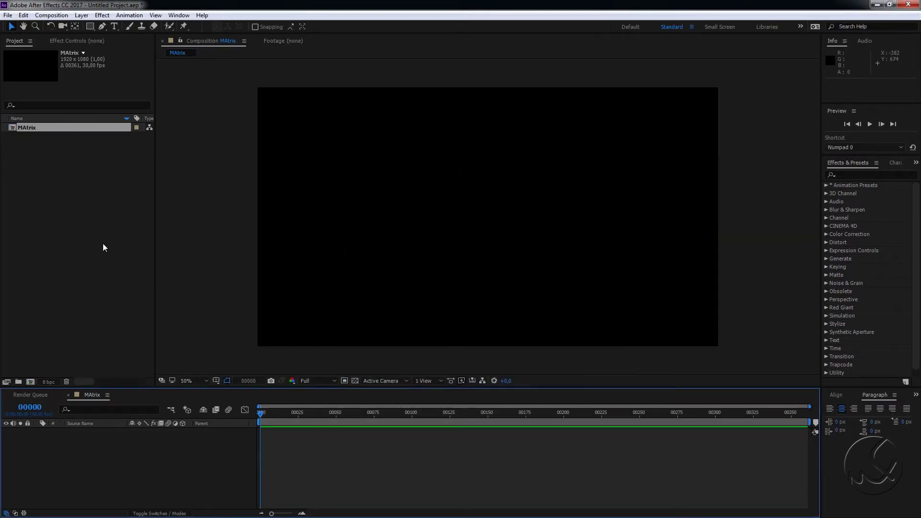
Create a second composition named 'Linha_matrix' with a width of 80 pixels
left_click(31, 382)
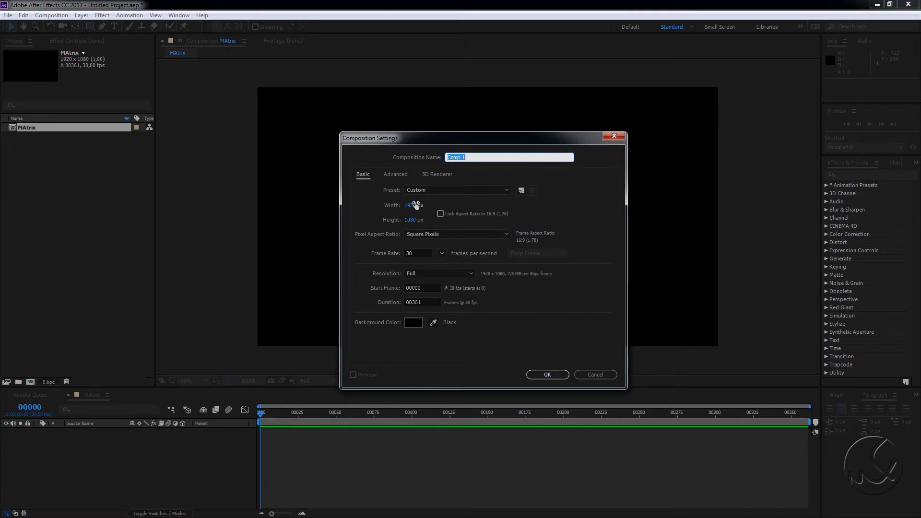
type("Linha")
type("_matrix")
left_click(408, 205)
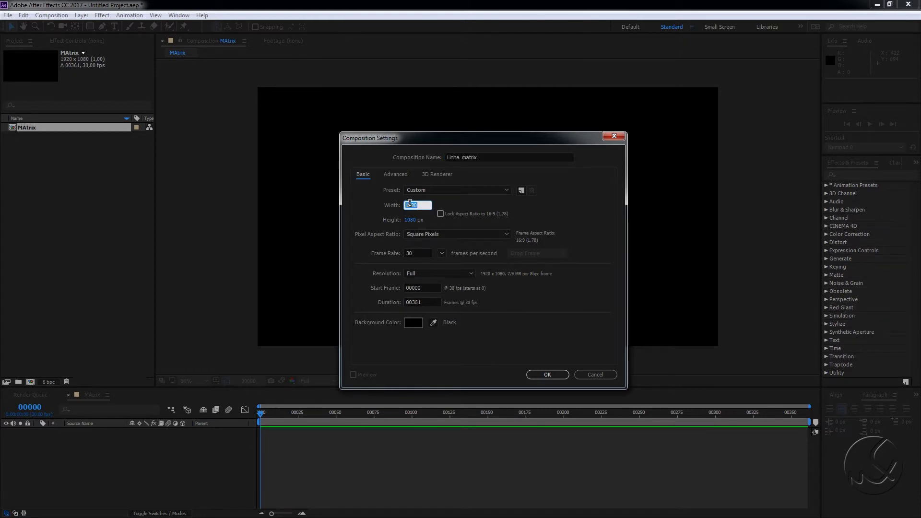
type("80")
key("Return")
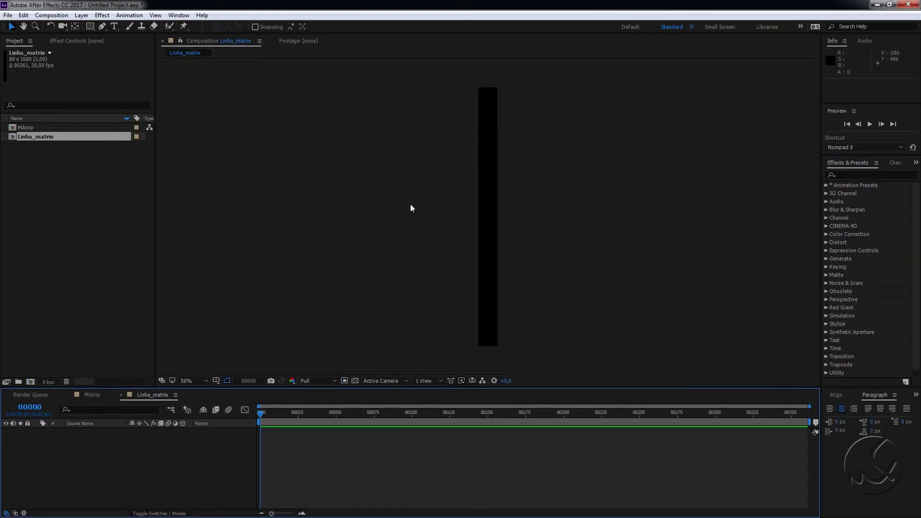
Show rulers at 100% zoom and place a horizontal guide near the column's top
key("ctrl+r")
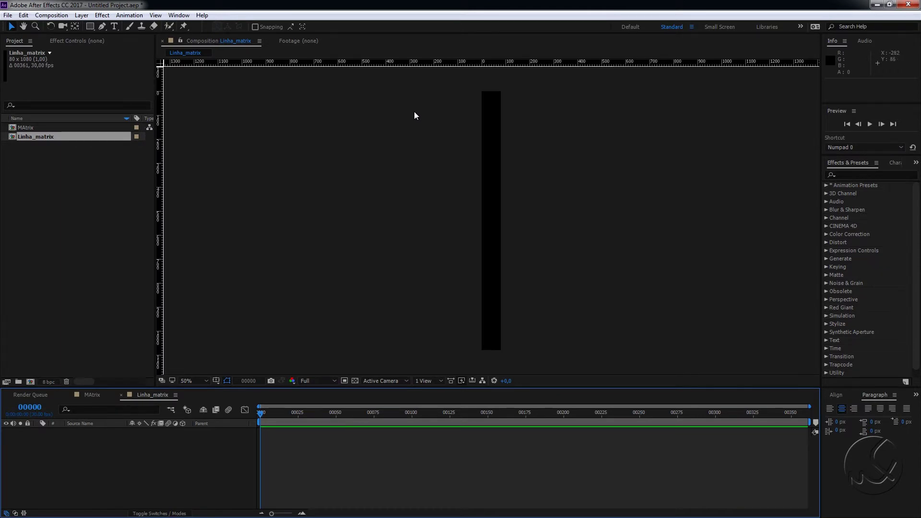
key("slash")
left_click_drag(436, 141, 436, 124)
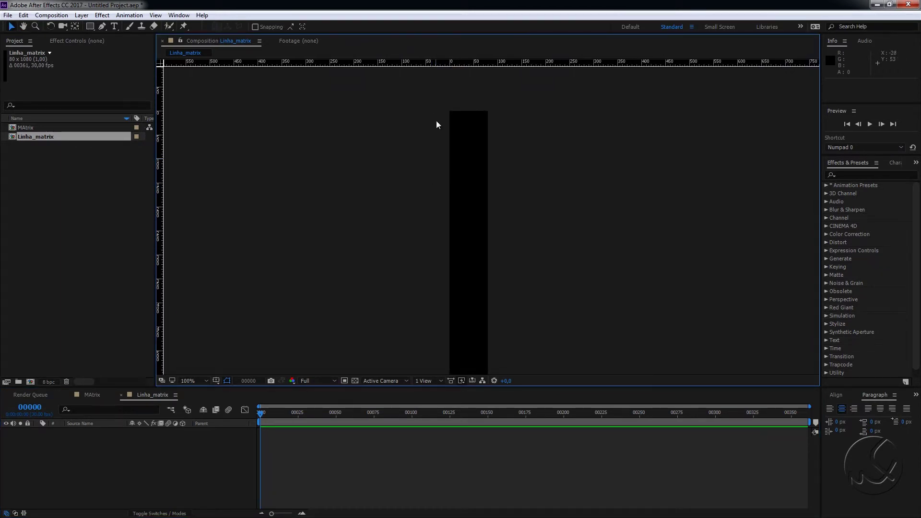
left_click_drag(445, 61, 467, 146)
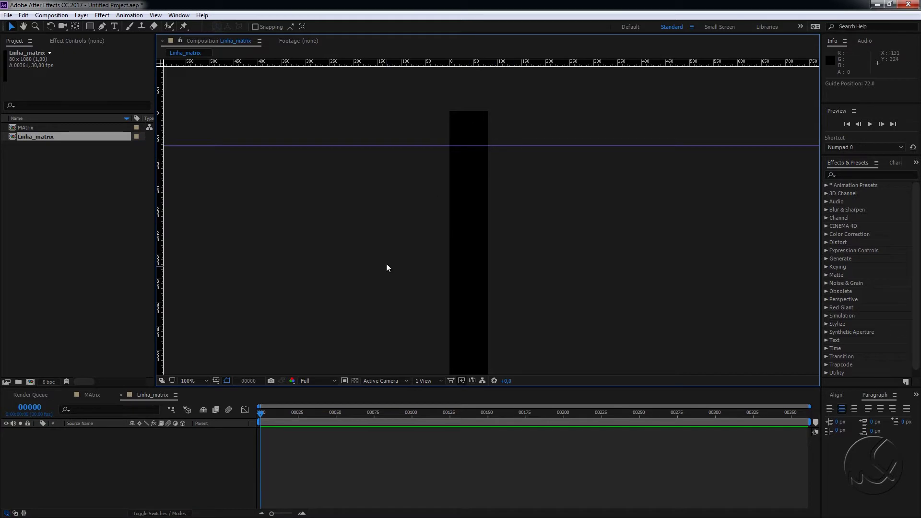
Add a text layer reading '0' inside the column
left_click(114, 26)
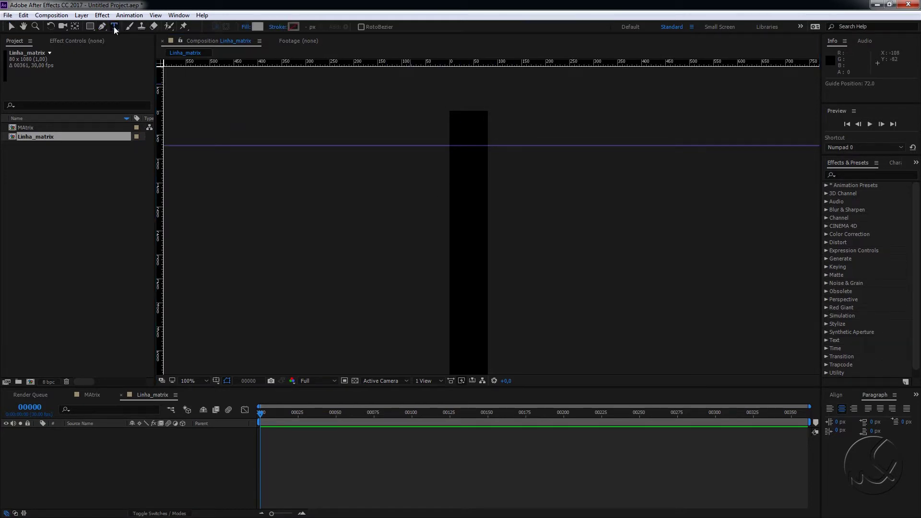
left_click(467, 188)
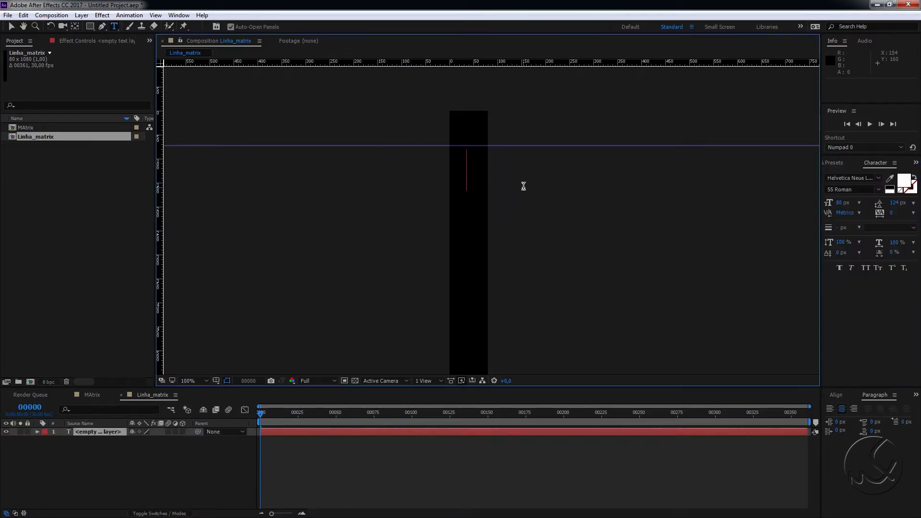
type("0")
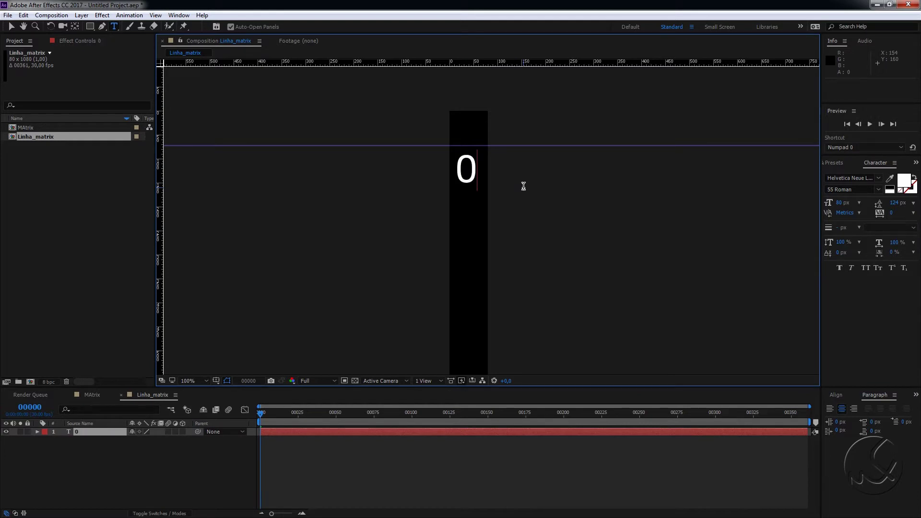
left_click(94, 442)
left_click(92, 432)
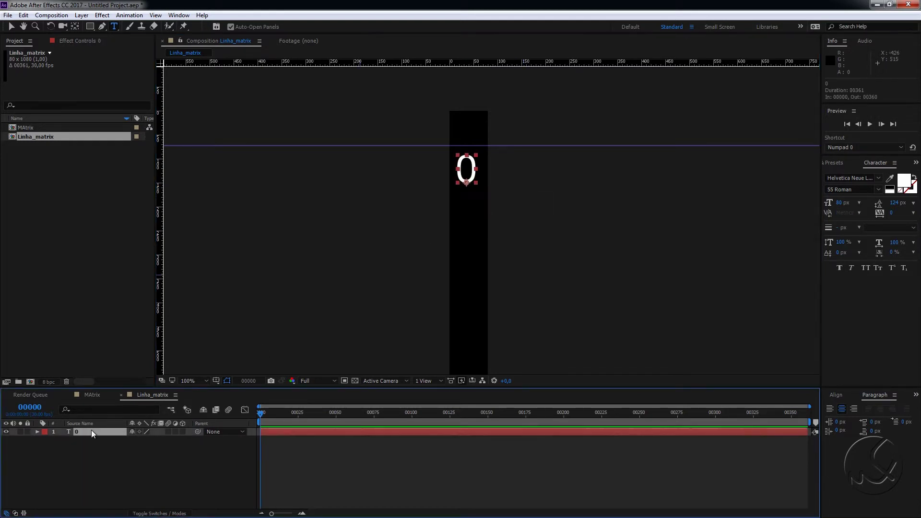
Set the '0' text layer's font to Helvetica Neue LT Pro
left_click(878, 179)
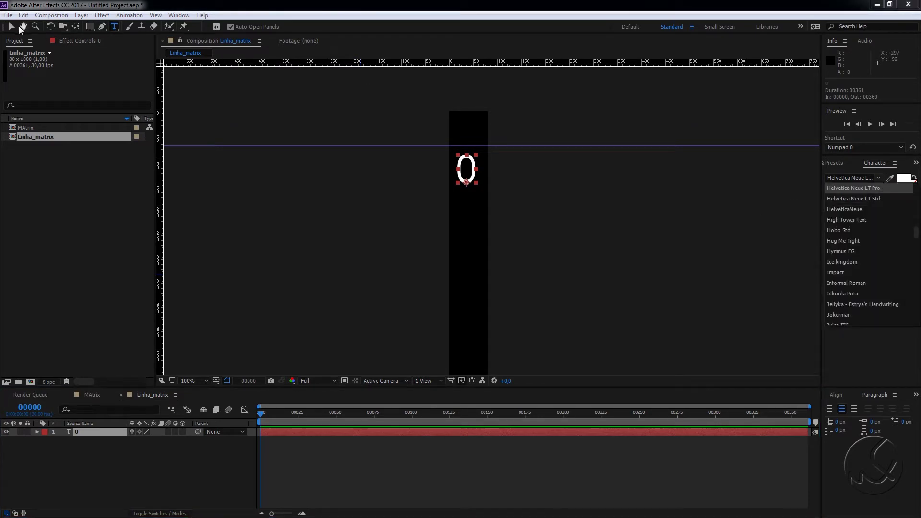
key("Return")
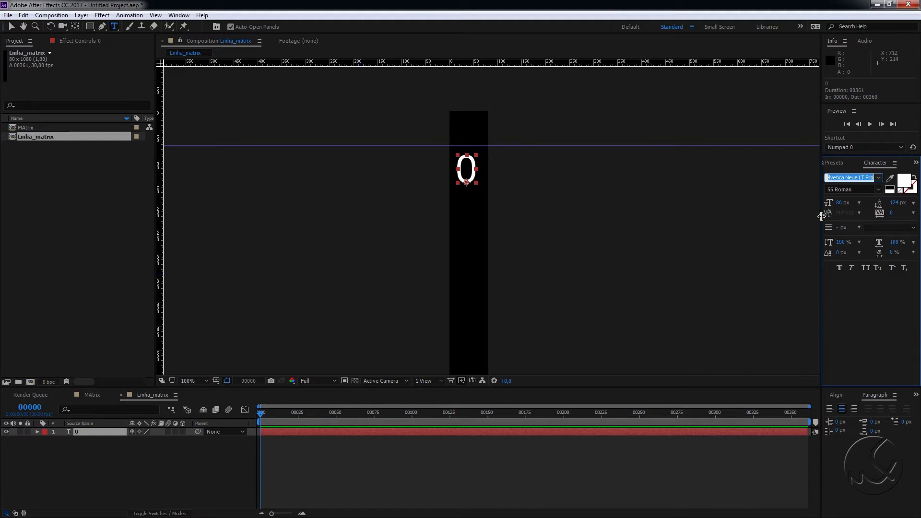
left_click(103, 458)
left_click(102, 436)
key("v")
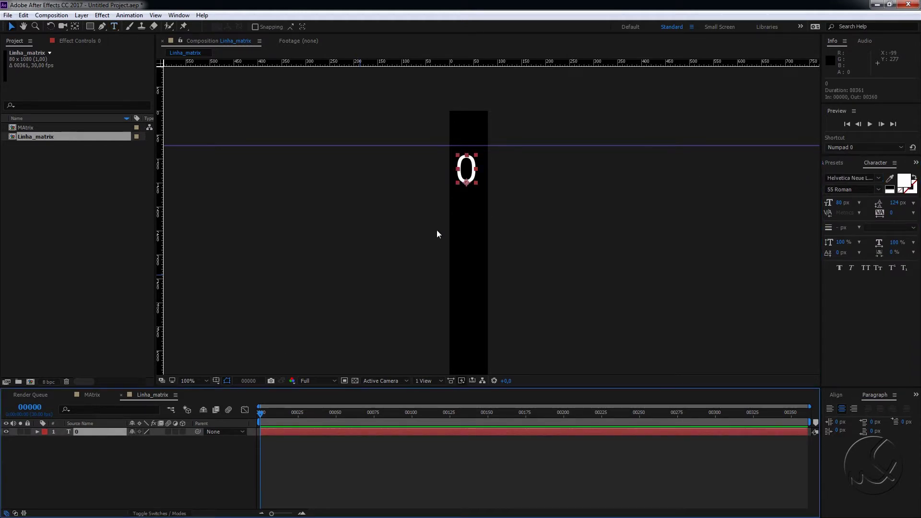
scroll(464, 224, "up", 1)
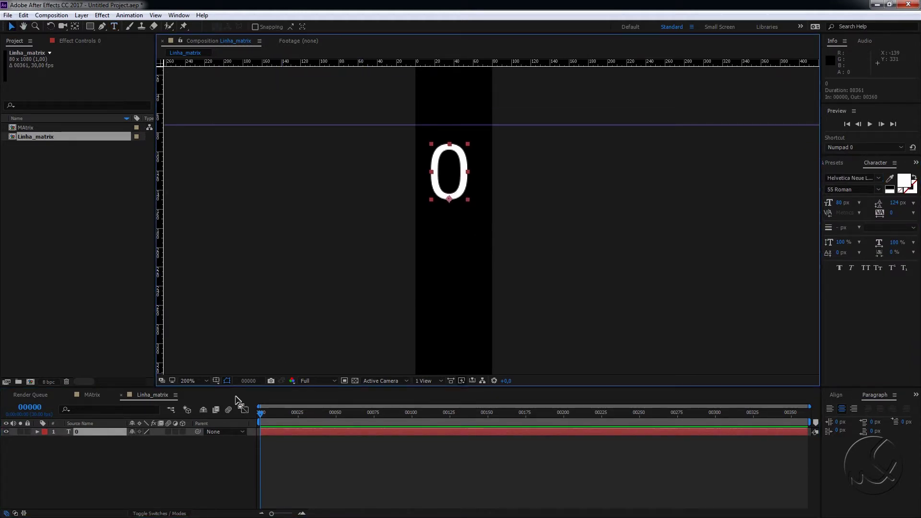
Reset the text layer's Position and nudge the '0' up toward the column's top
key("p")
right_click(82, 440)
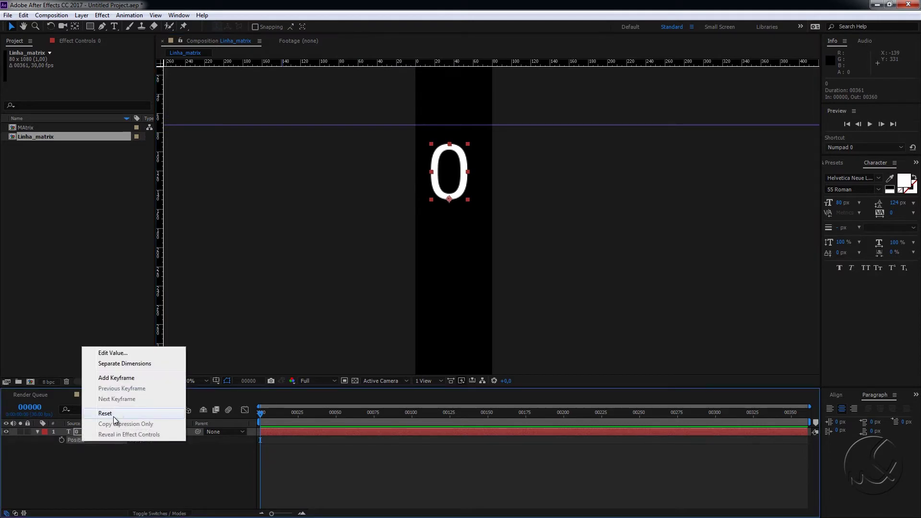
left_click(114, 414)
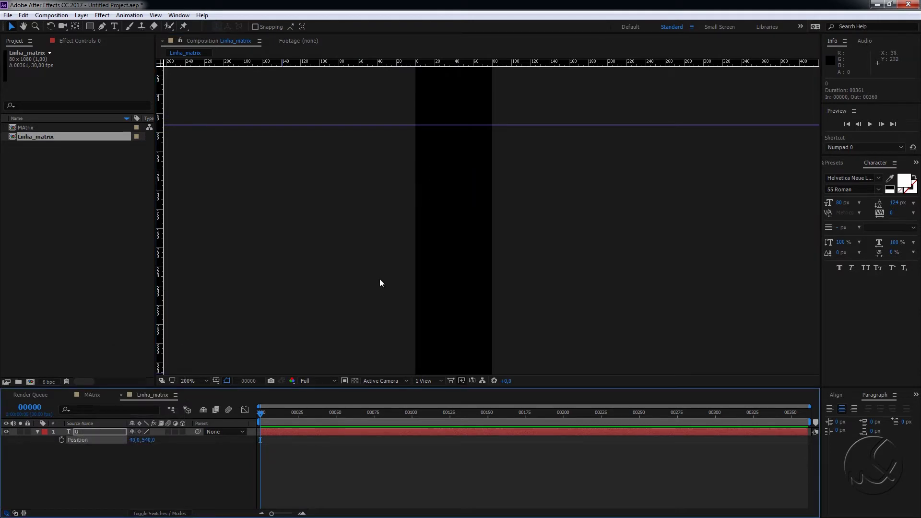
key("shift+Up")
key("shift+Up")
key("shift+Up")
key("shift+Up")
key("shift+Up")
key("shift+Up")
key("shift+Up")
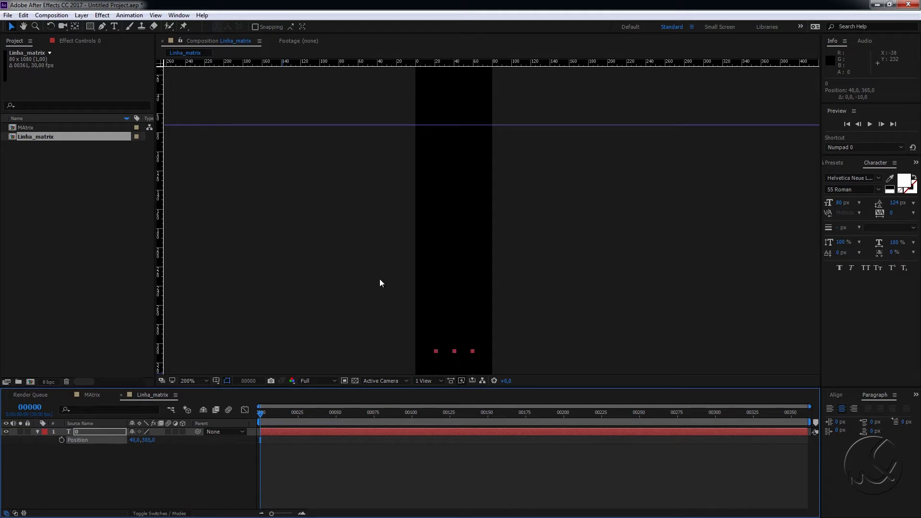
key("shift+Up")
key("shift+Up")
key("shift+Up")
key("shift+Up")
key("shift+Up")
key("shift+Up")
key("shift+Up")
key("shift+Up")
key("shift+Up")
key("shift+Up")
key("shift+Up")
key("shift+Up")
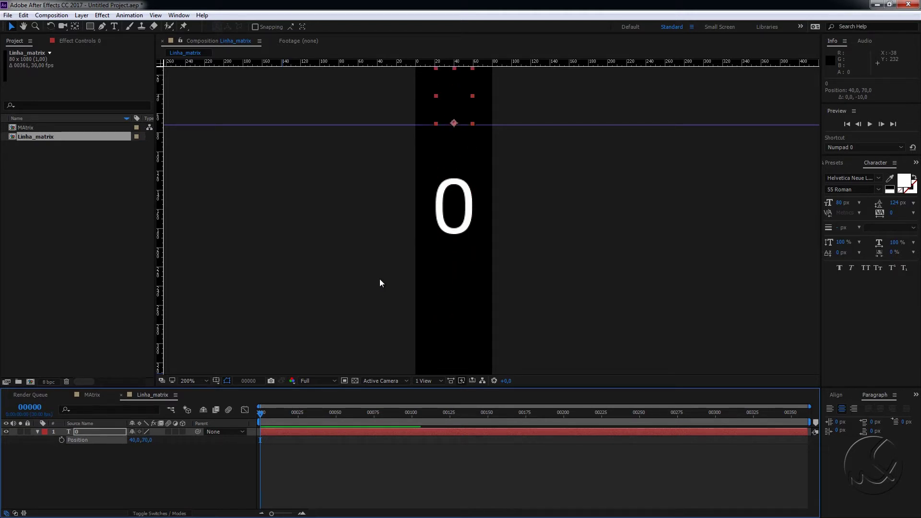
Zoom to 400% and set the text layer's Position Y to 64
left_click_drag(464, 229, 469, 268)
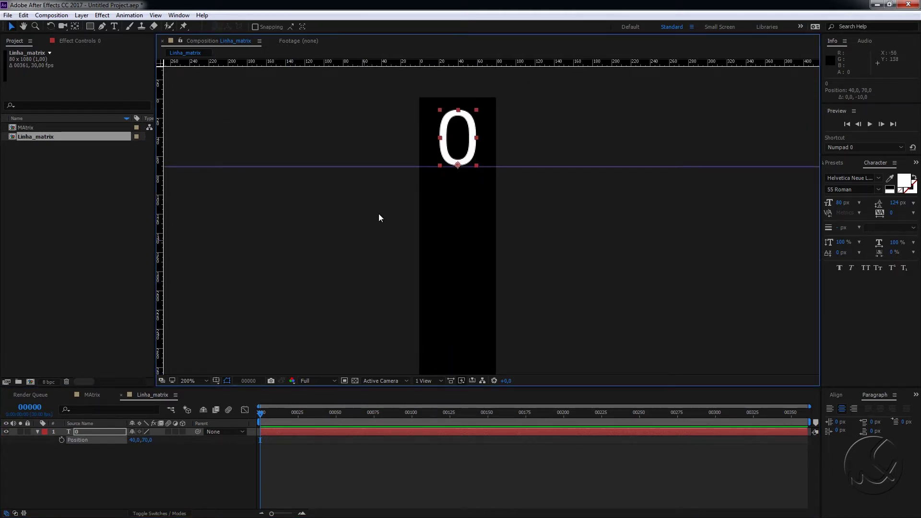
key("period")
left_click_drag(380, 195, 381, 319)
key("v")
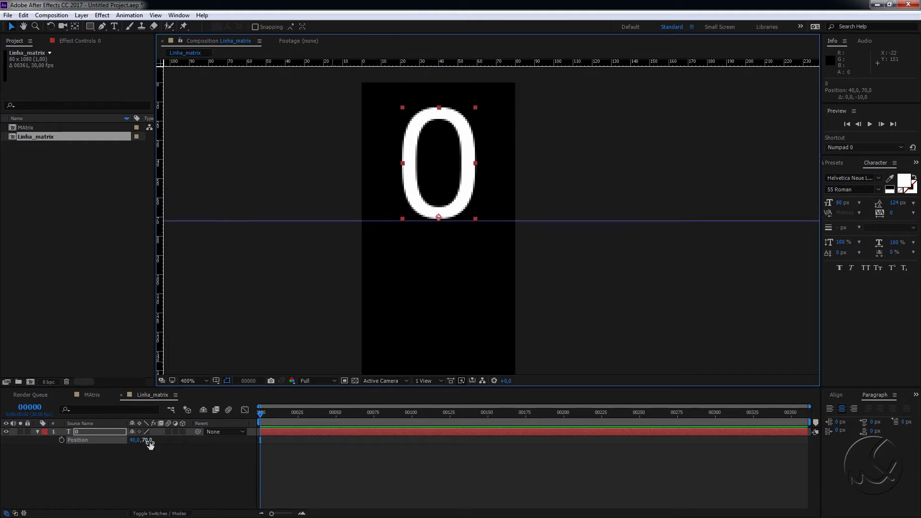
mouse_move(148, 440)
left_mouse_down()
mouse_move(144, 452)
mouse_move(131, 453)
left_mouse_up()
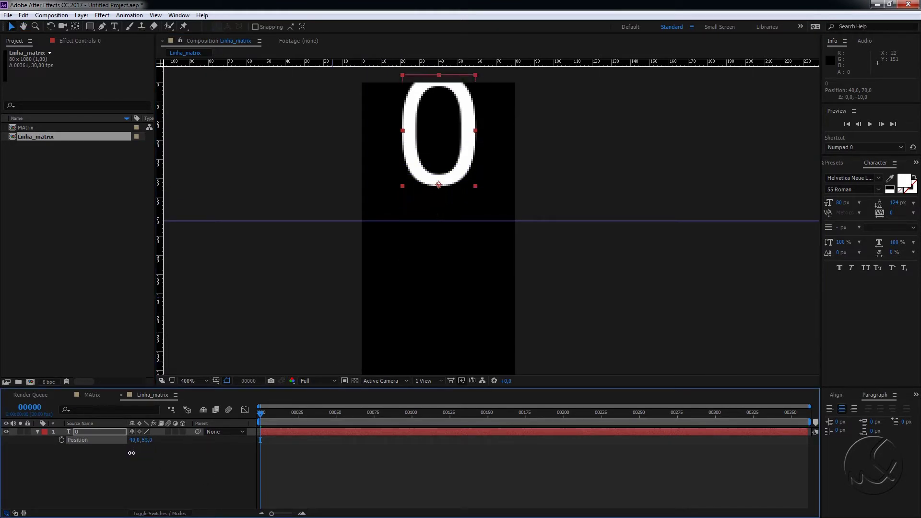
left_click(148, 440)
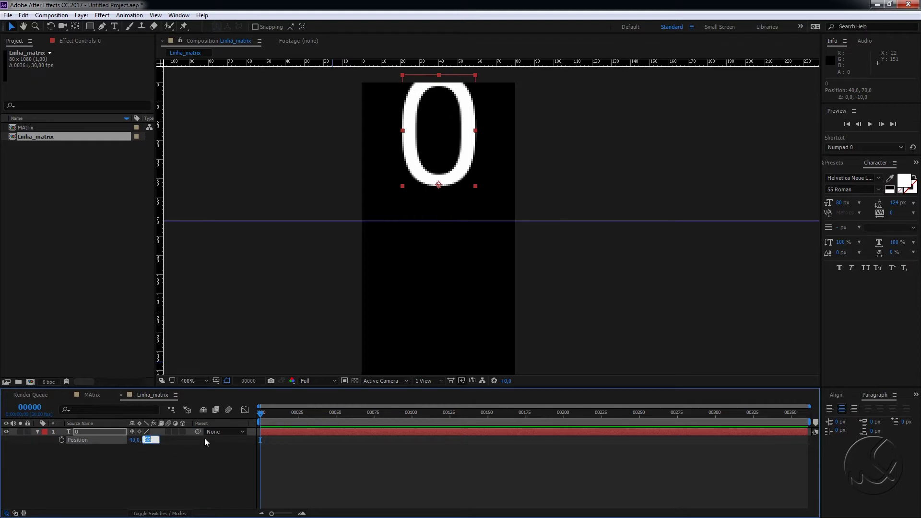
type("64")
key("Return")
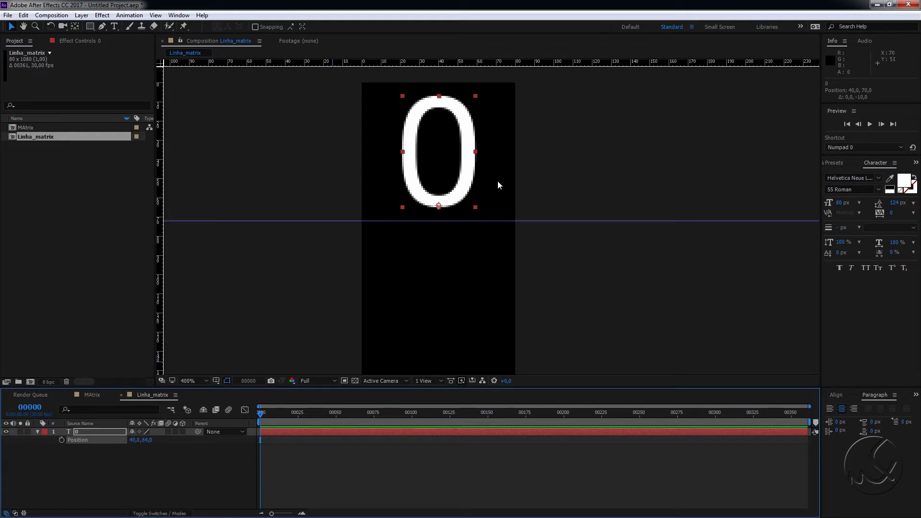
Apply the Decoder Fade In preset to the digit layer
left_click(832, 165)
left_click(877, 178)
type("de")
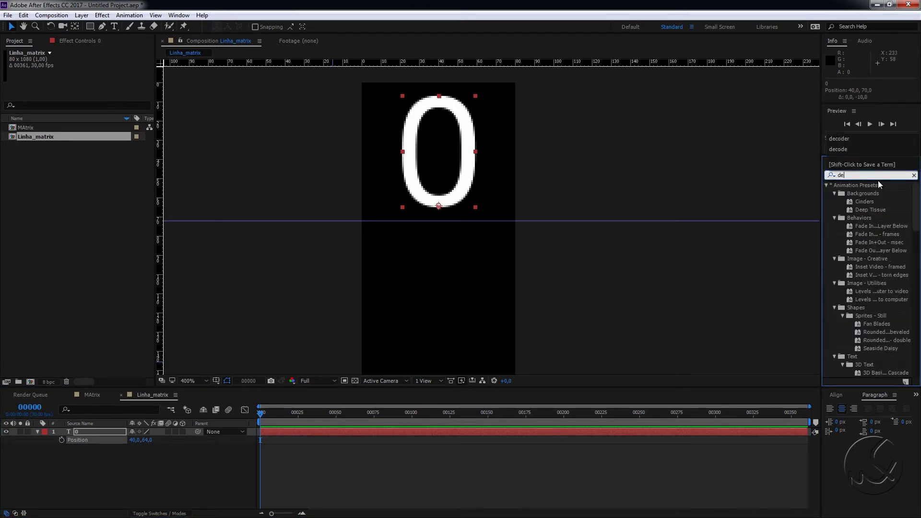
type("coder")
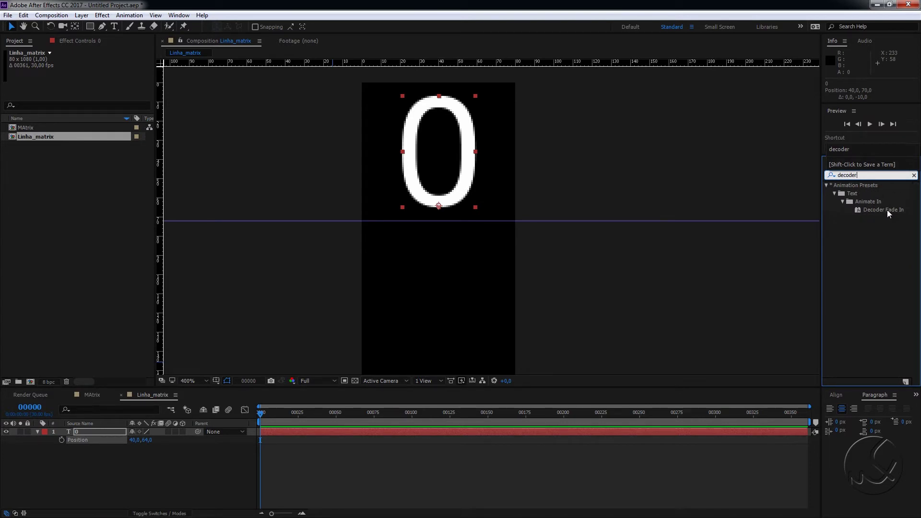
mouse_move(887, 209)
left_mouse_down()
mouse_move(80, 436)
mouse_move(87, 430)
left_mouse_up()
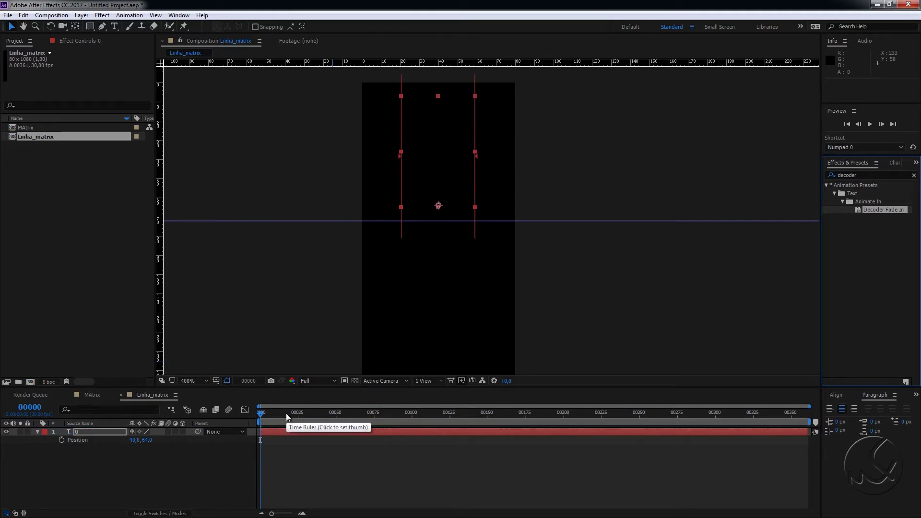
Move the final Start keyframe to the last frame so the decode spans the comp
left_click_drag(315, 419, 899, 411)
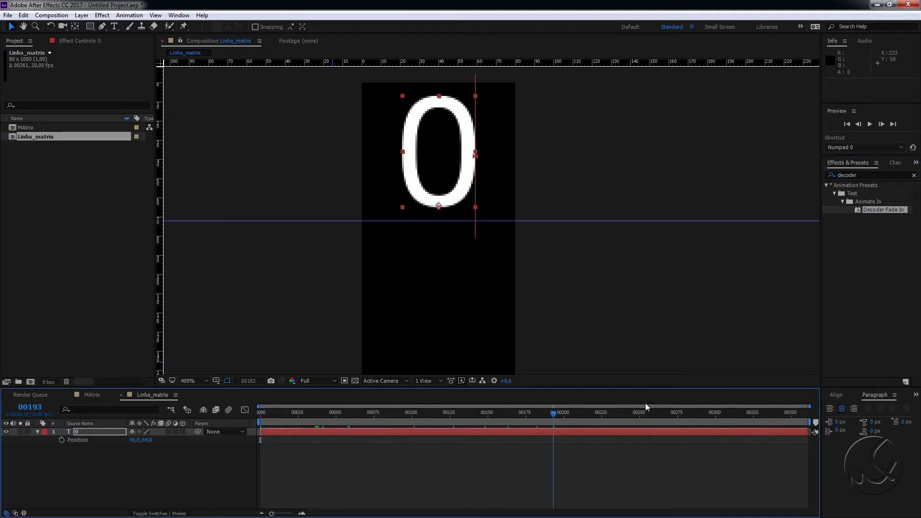
key("Home")
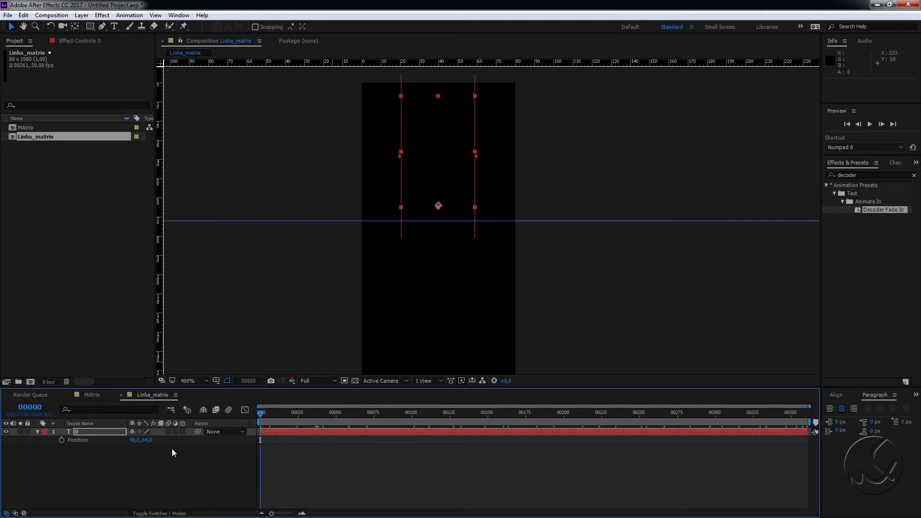
key("u")
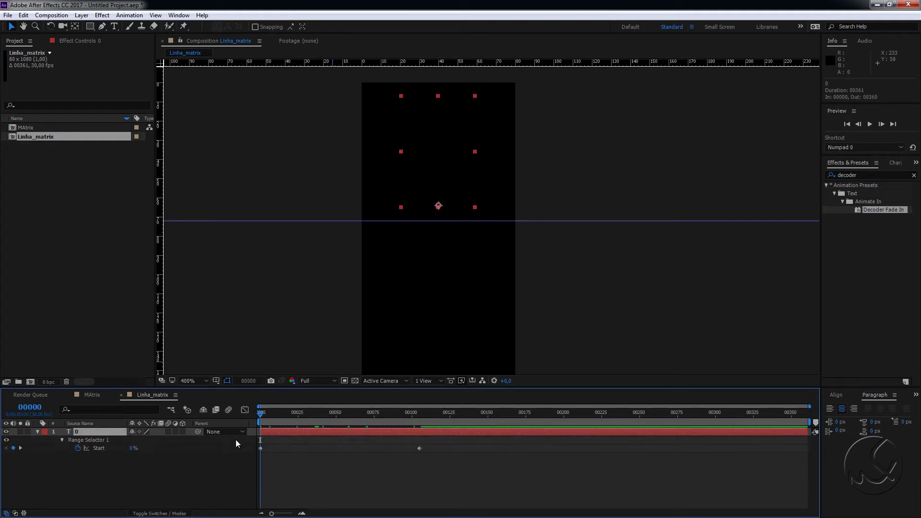
left_click_drag(419, 448, 807, 468)
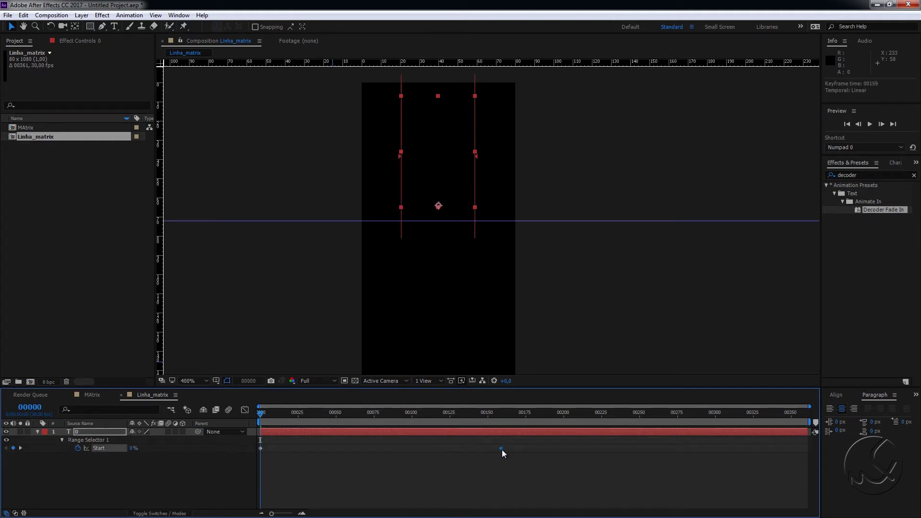
left_click_drag(753, 415, 548, 409)
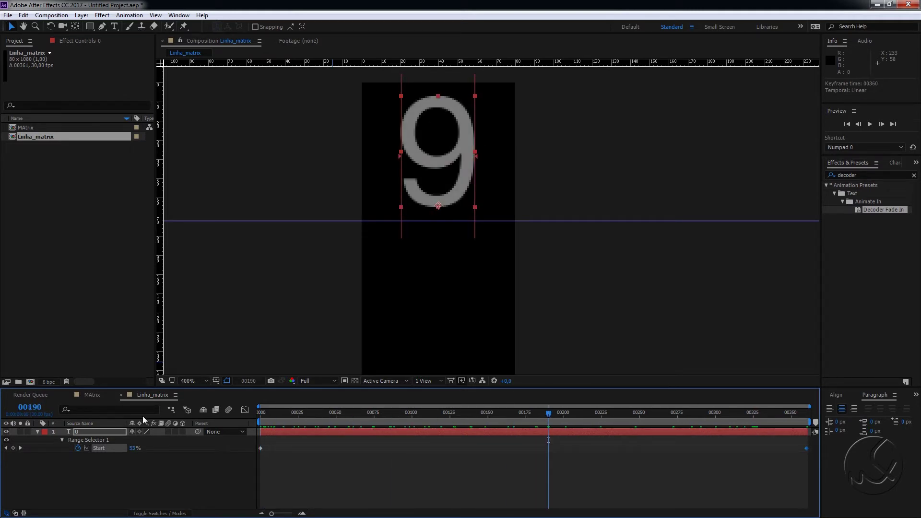
Raise the text animator's character Opacity to 100% and preview the digits cycling
left_click(37, 431)
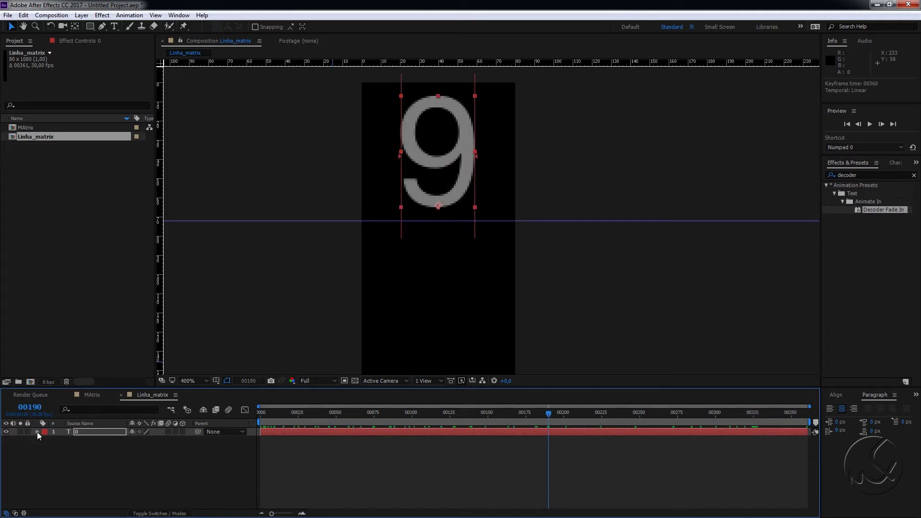
left_click(37, 432)
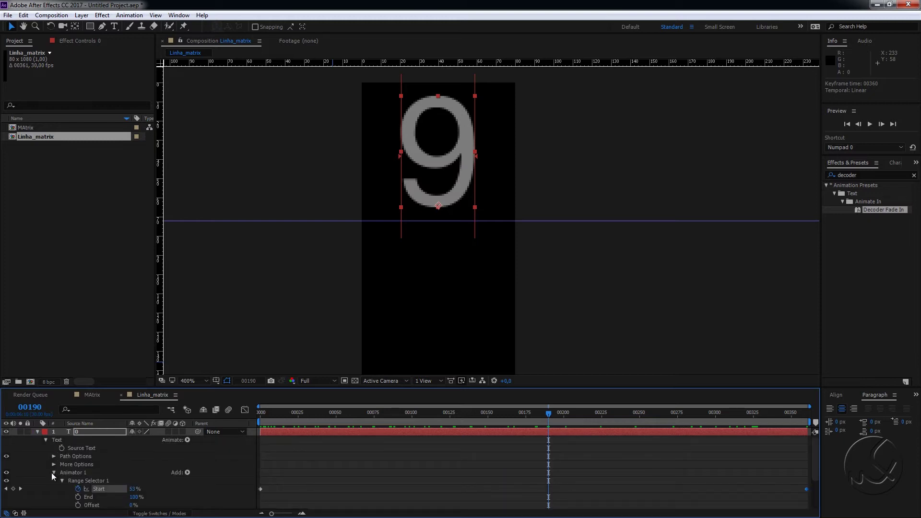
scroll(50, 473, "down", 3)
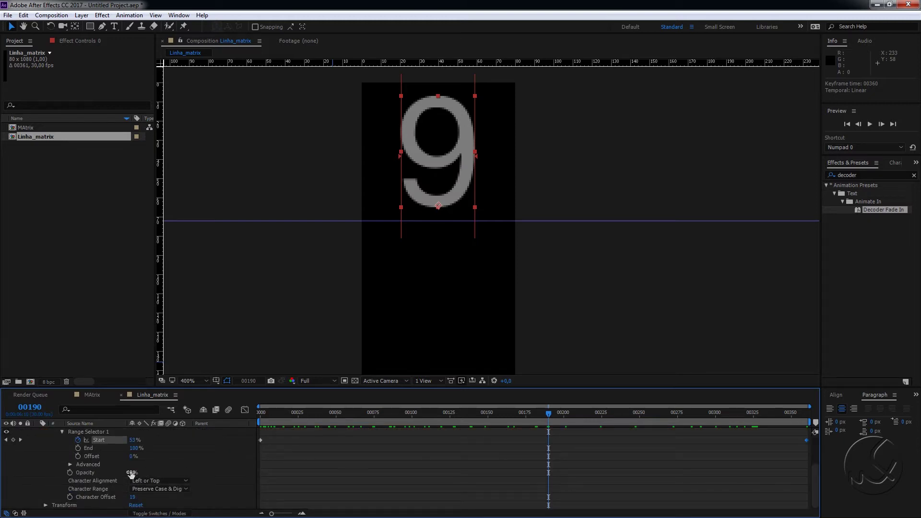
left_click_drag(140, 472, 259, 465)
left_click_drag(304, 416, 672, 428)
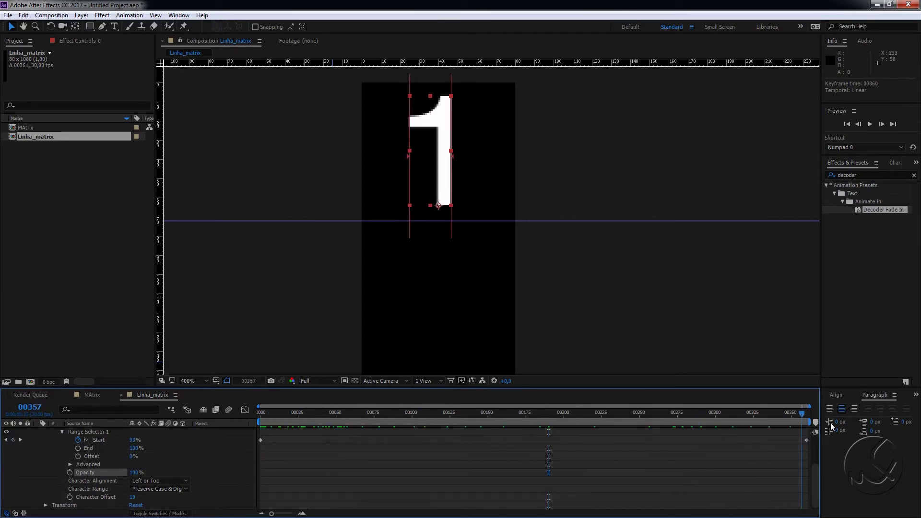
left_click_drag(673, 429, 206, 414)
scroll(97, 472, "up", 5)
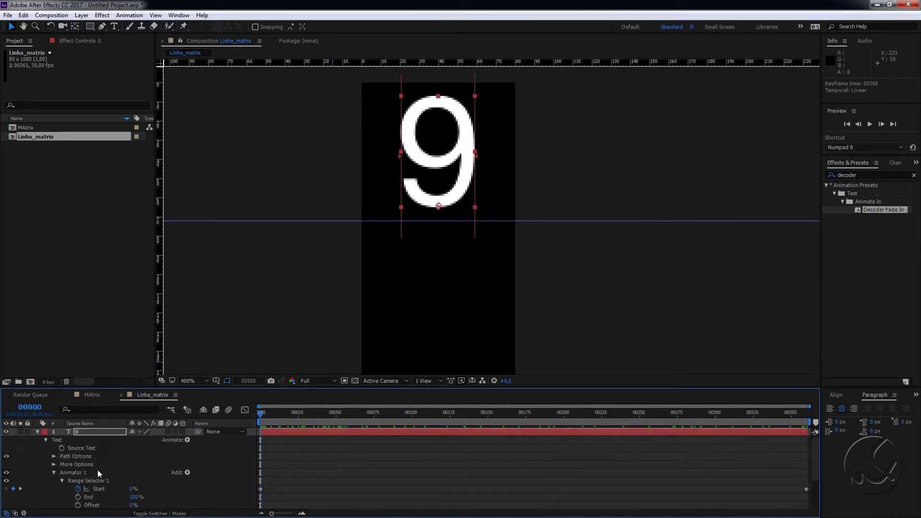
left_click(39, 431)
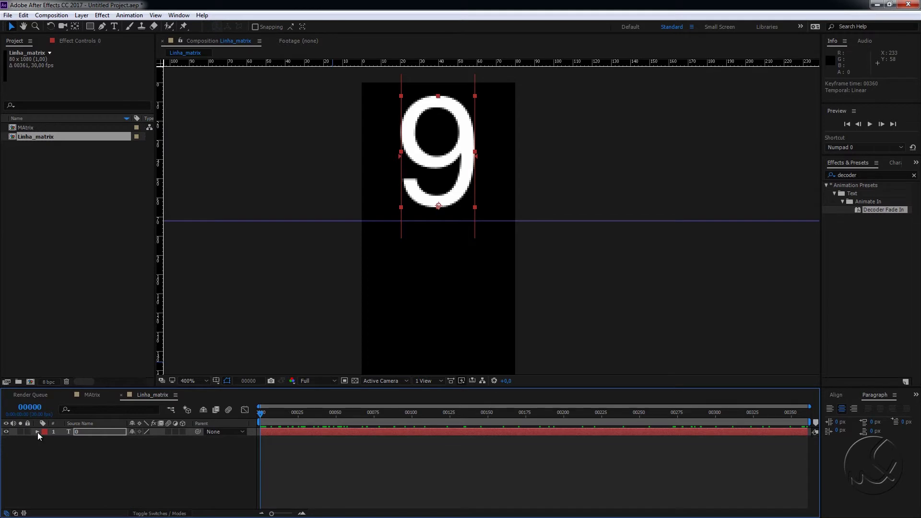
Add a Tint effect and keyframe Map White To as white at frame 0
right_click(82, 431)
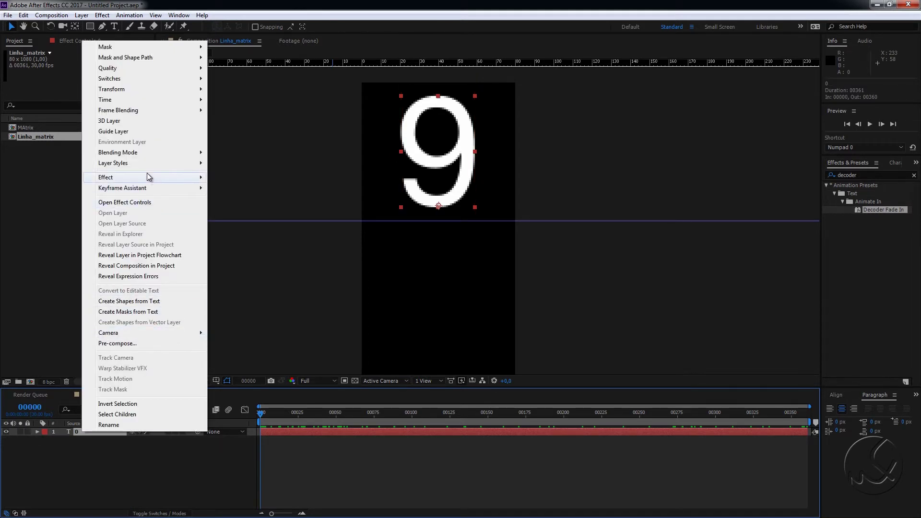
mouse_move(150, 177)
mouse_move(294, 264)
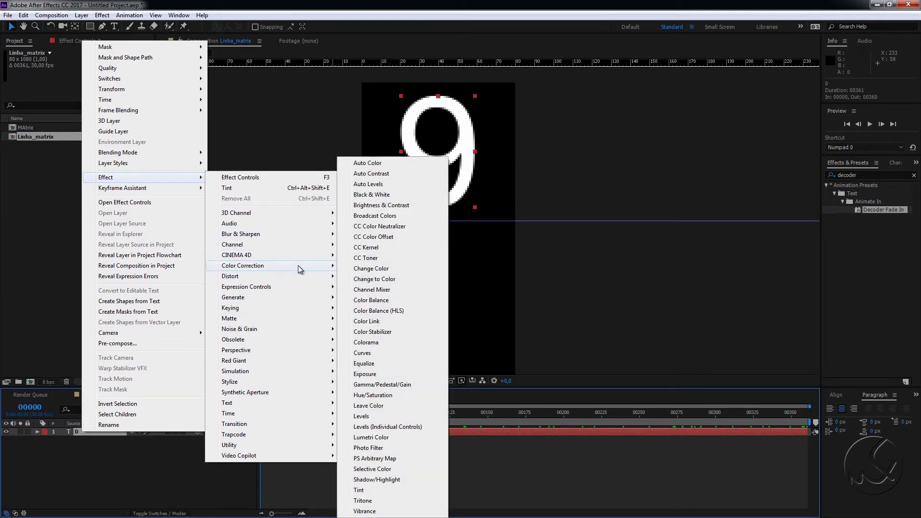
left_click(402, 485)
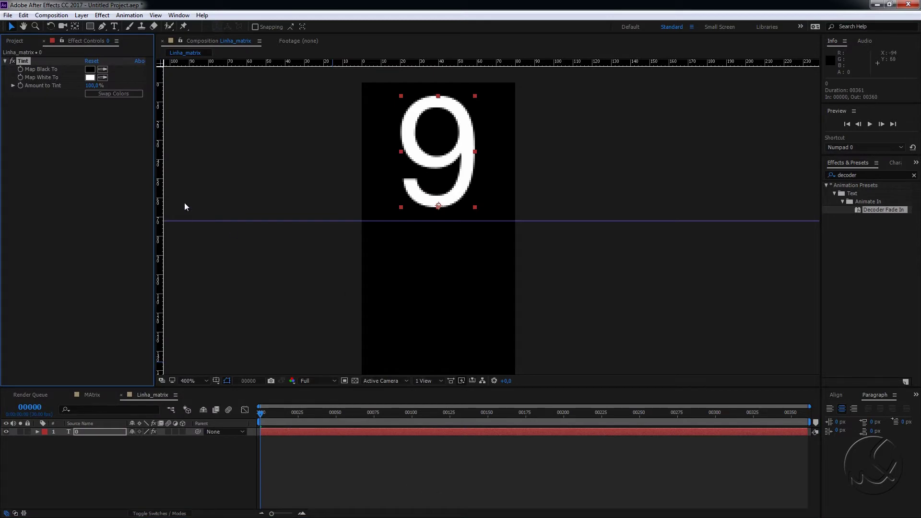
left_click(20, 76)
key("u")
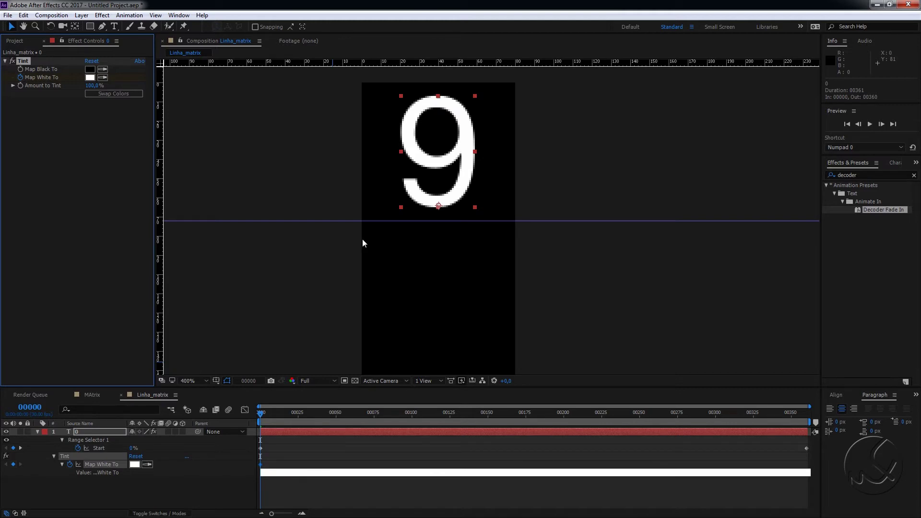
Set Map White To to green 01A400 at frame 30
left_click_drag(301, 416, 306, 415)
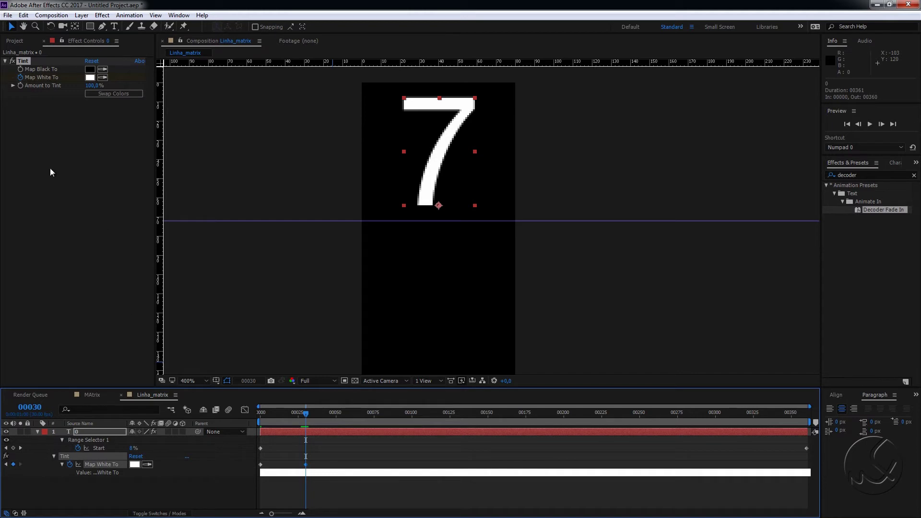
left_click(90, 77)
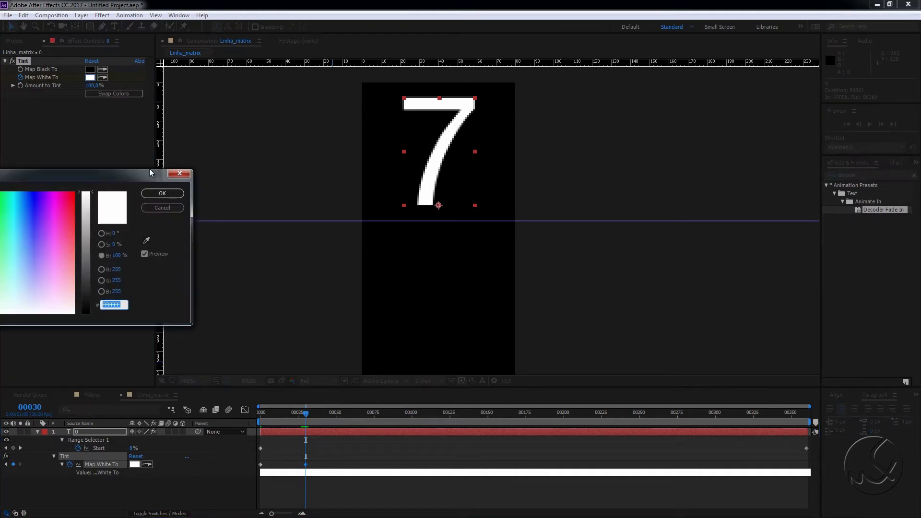
left_click_drag(148, 169, 385, 209)
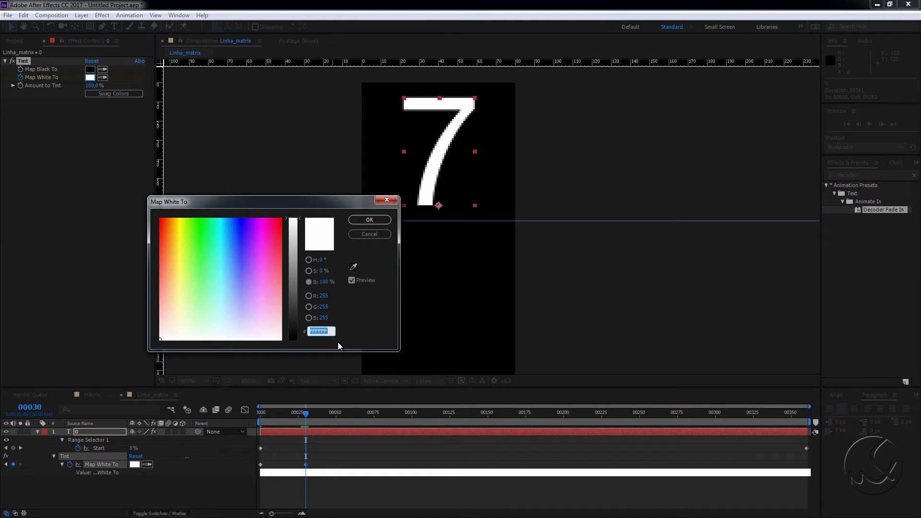
type("01A400")
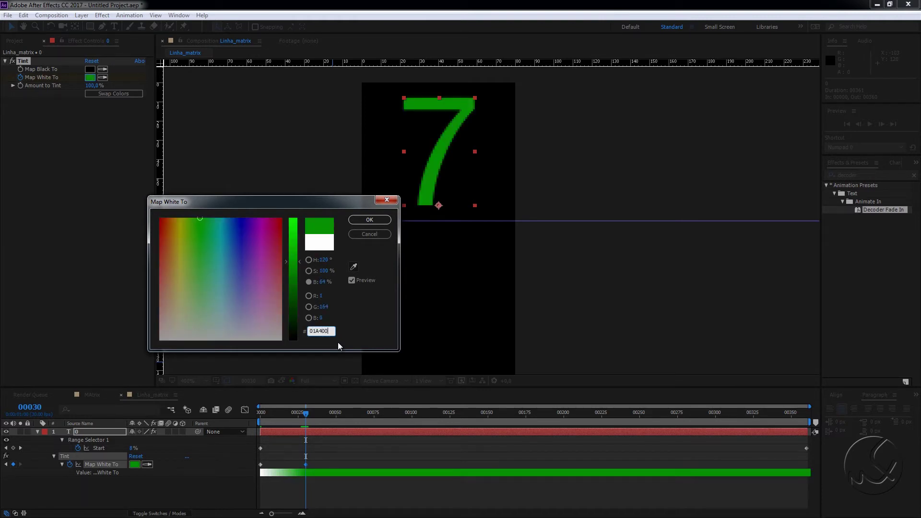
key("Return")
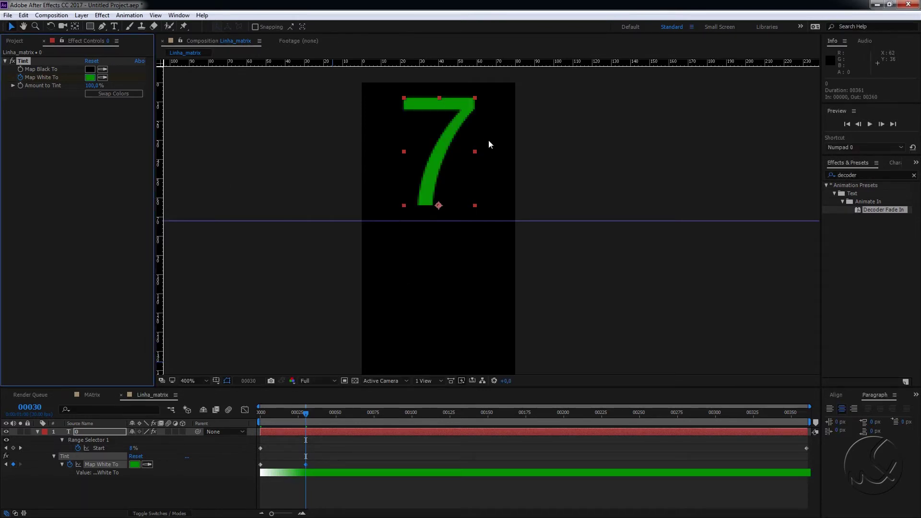
mouse_move(303, 413)
left_mouse_down()
mouse_move(265, 413)
mouse_move(350, 415)
left_mouse_up()
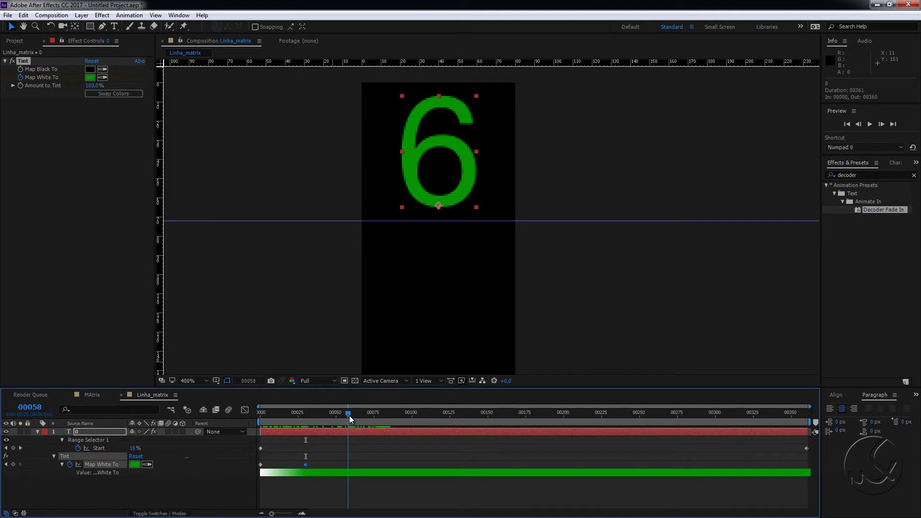
left_click_drag(349, 415, 353, 413)
Keyframe Opacity at 100% on frame 60 and 0% on frame 67, then preview
key("t")
left_click(62, 440)
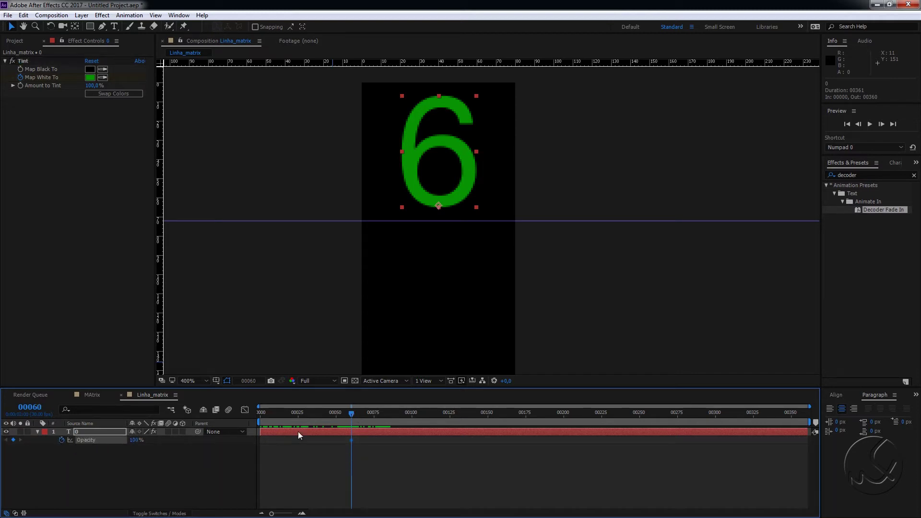
left_click_drag(351, 414, 362, 413)
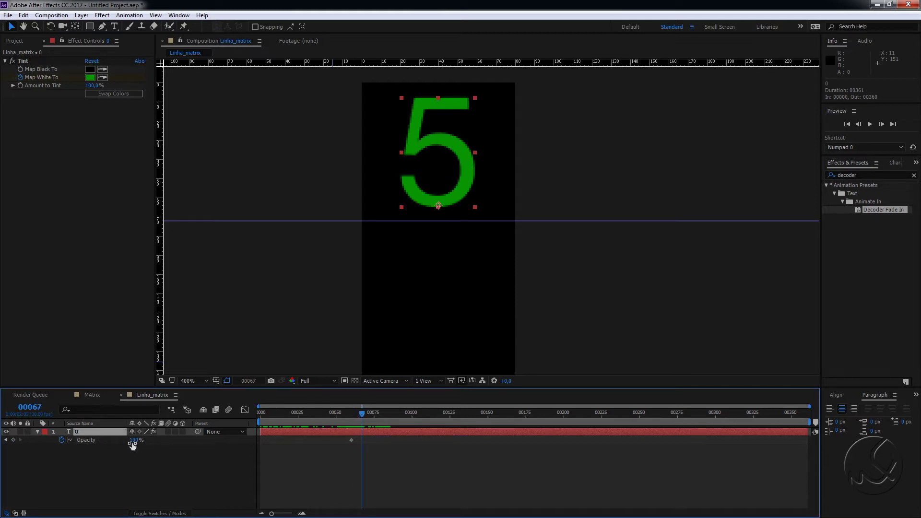
left_click_drag(132, 445, 85, 446)
left_click_drag(362, 414, 240, 419)
key("space")
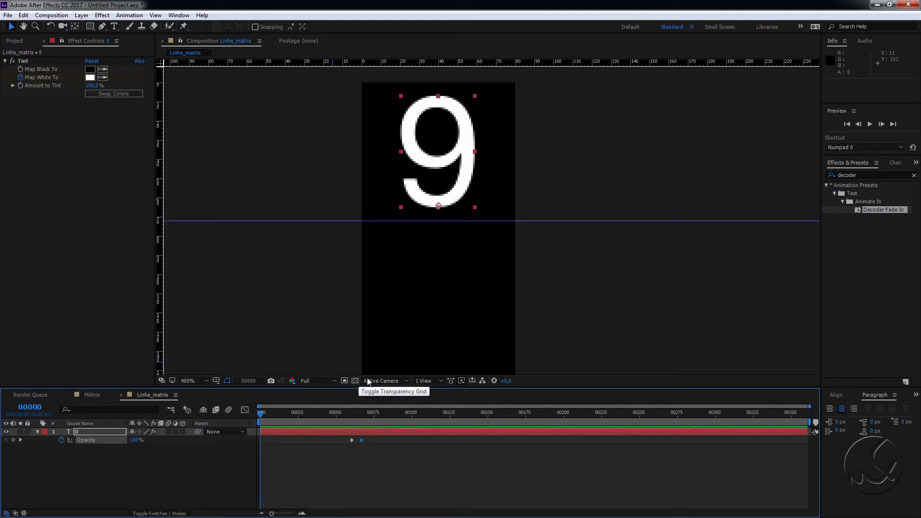
Zoom out to 200% and duplicate the digit layer
key("comma")
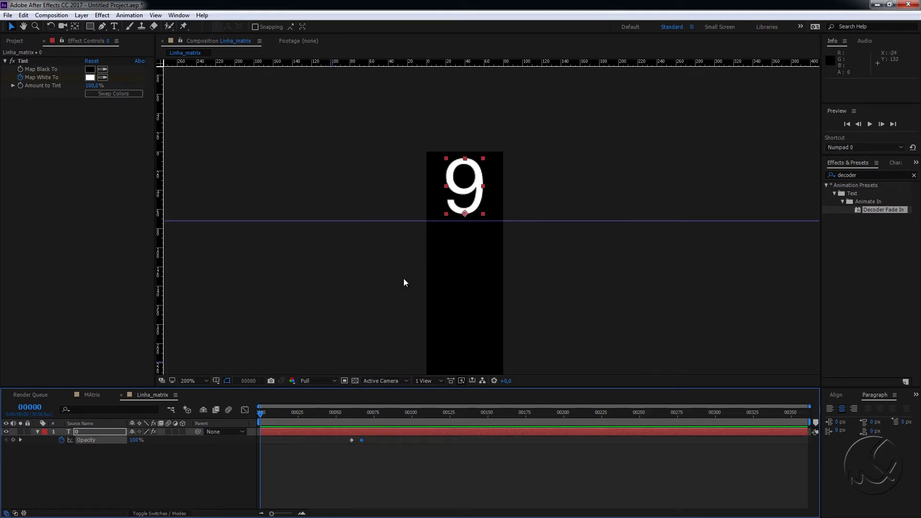
left_click_drag(453, 241, 483, 190)
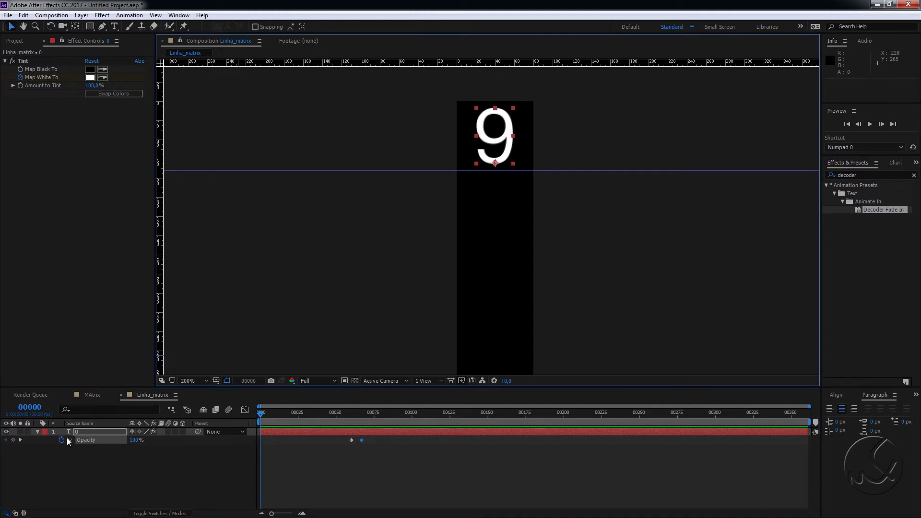
key("ctrl+d")
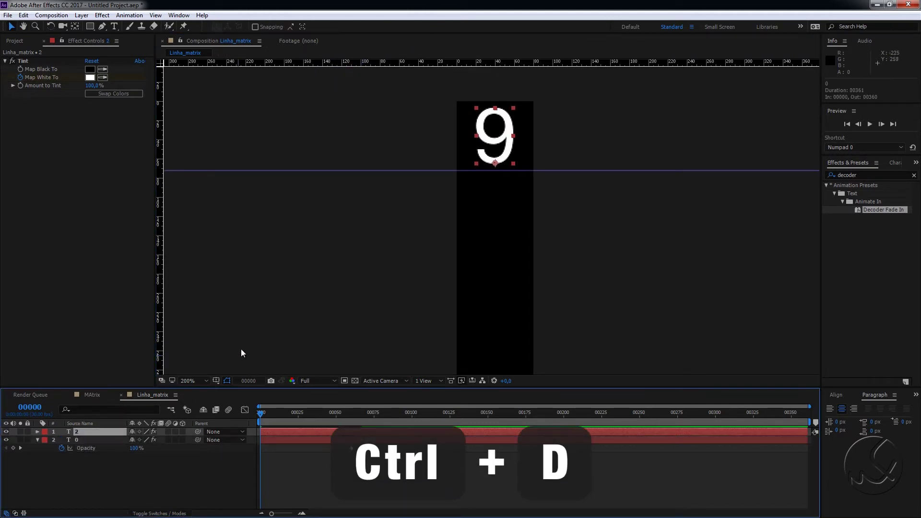
Set the duplicated layer's Position Y to 136, 72 px below the first
key("p")
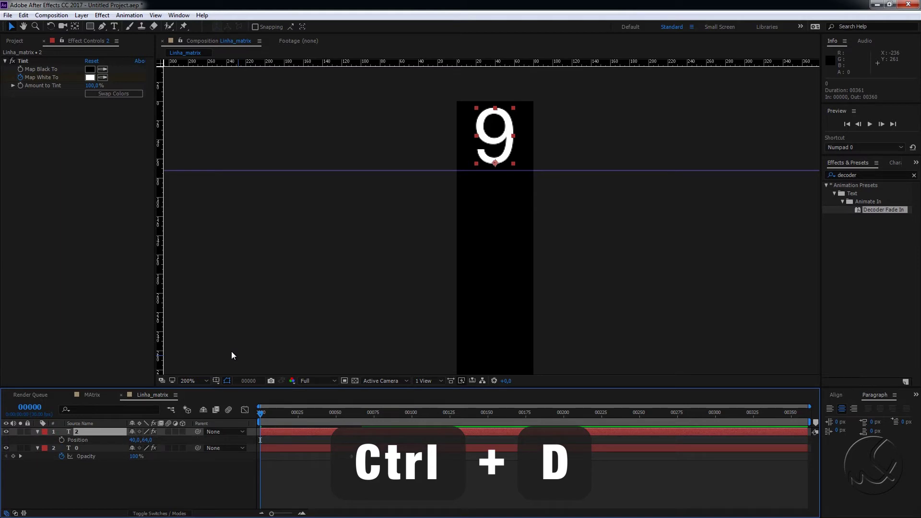
left_click(147, 439)
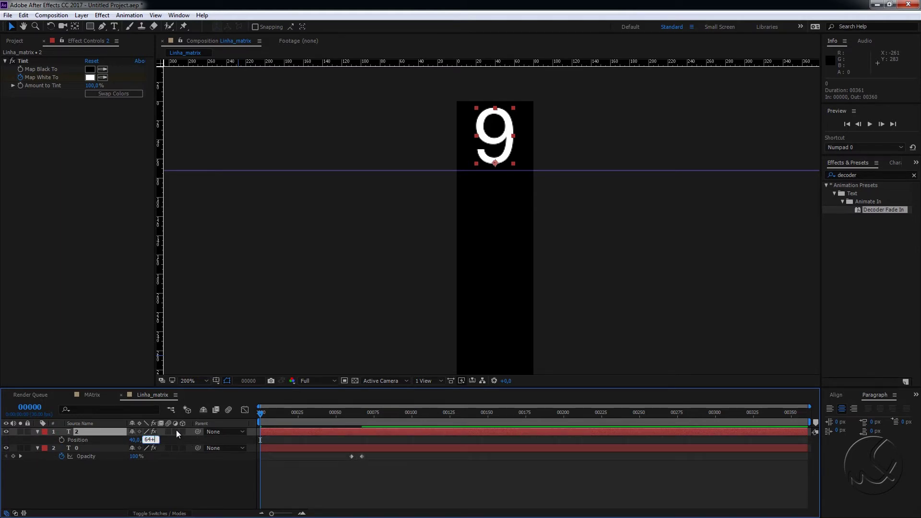
type("+72")
key("Return")
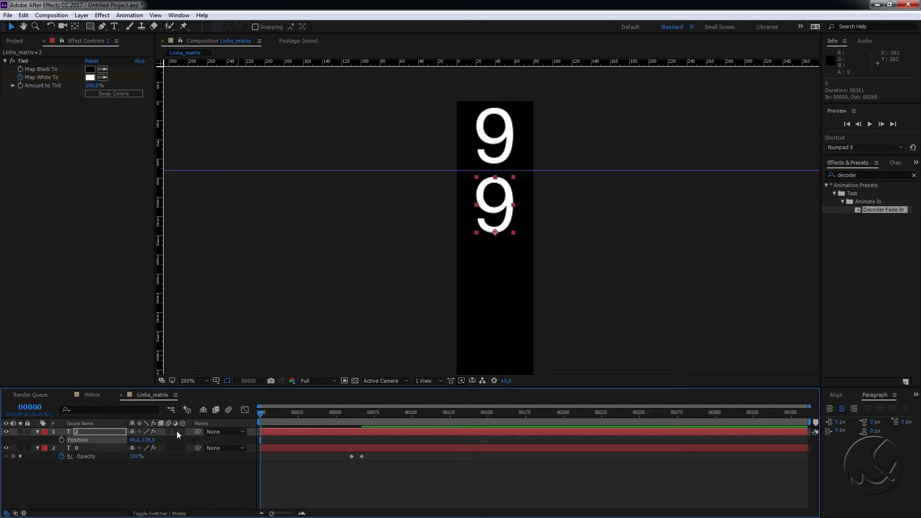
scroll(420, 250, "down", 3)
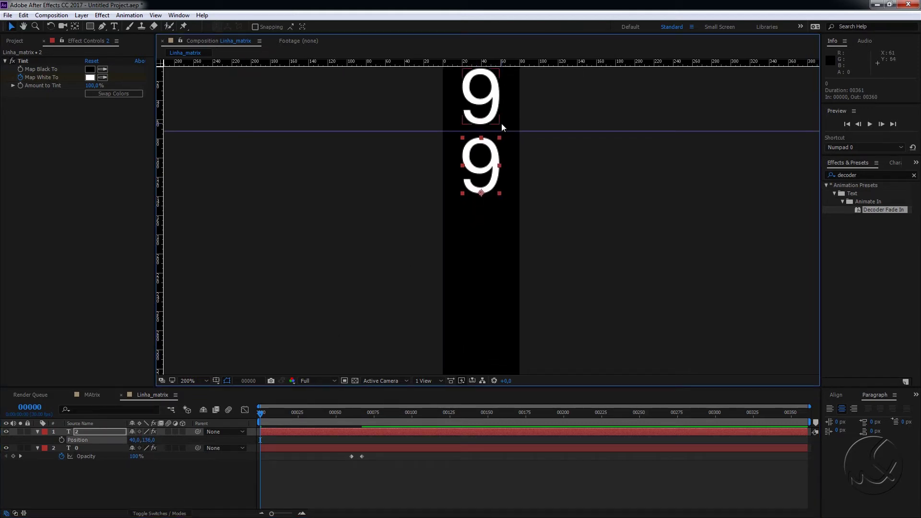
key("comma")
key("comma")
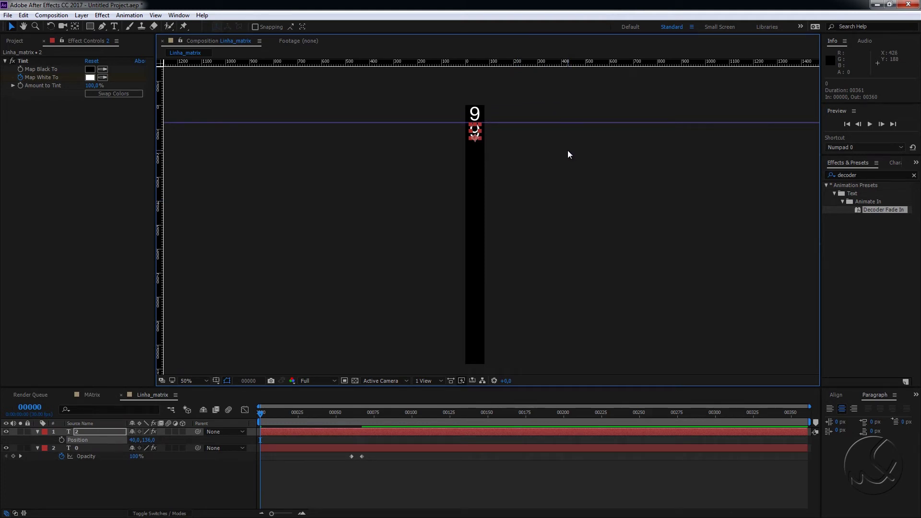
key("period")
key("period")
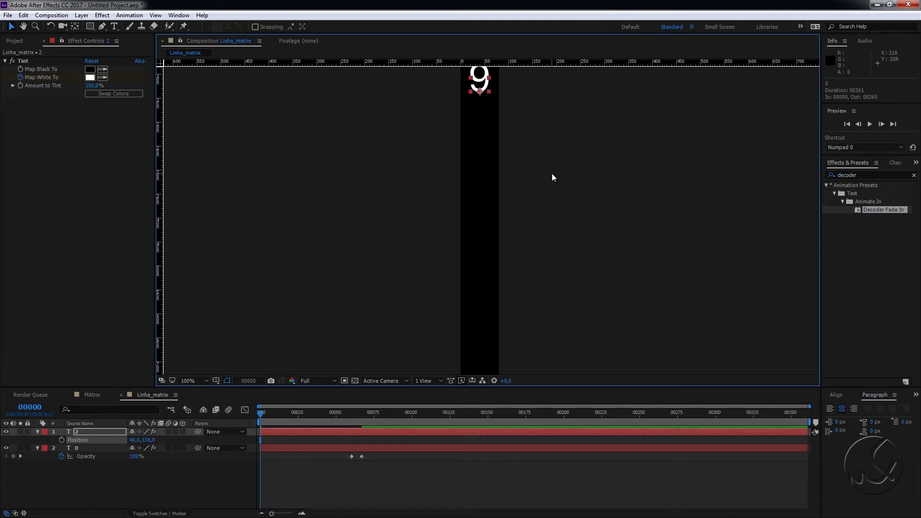
scroll(551, 178, "up", 3)
key("period")
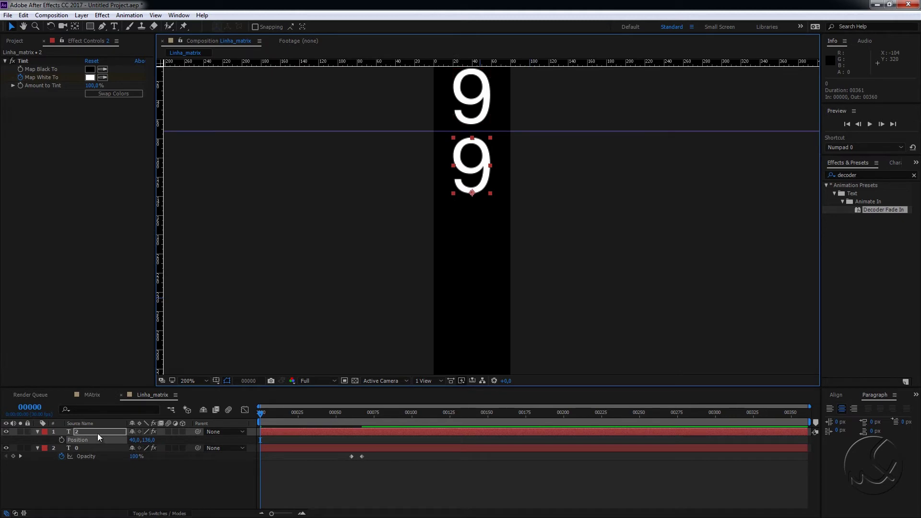
Duplicate the digit layer repeatedly down the column and check the full stack zoomed out
key("ctrl+d")
key("ctrl+d")
key("ctrl+d")
key("ctrl+d")
key("ctrl+d")
key("ctrl+d")
key("ctrl+d")
key("ctrl+d")
key("ctrl+d")
key("ctrl+d")
key("ctrl+d")
key("comma")
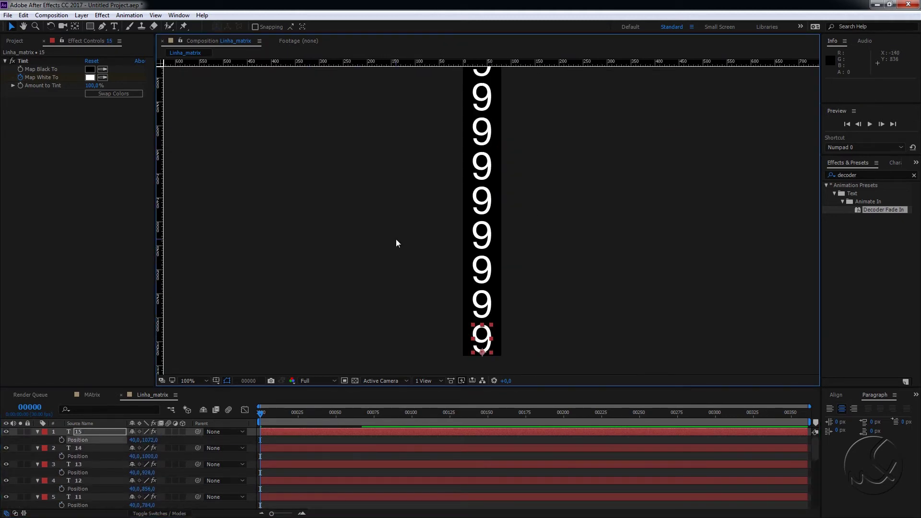
key("comma")
key("comma")
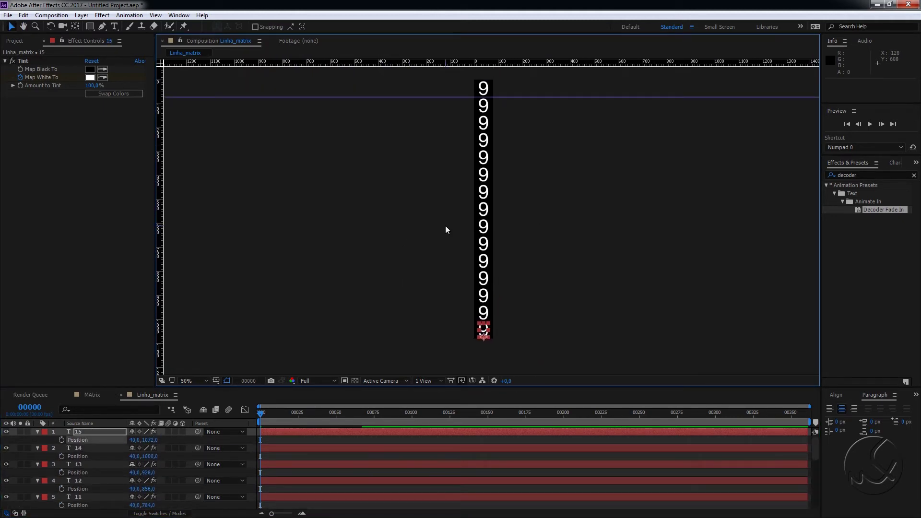
left_click(427, 225)
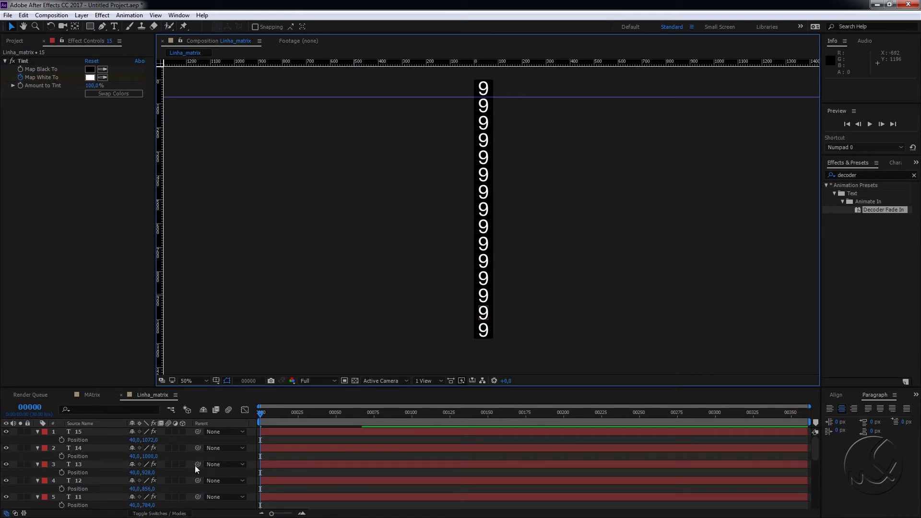
scroll(107, 480, "down", 3)
scroll(107, 478, "down", 7)
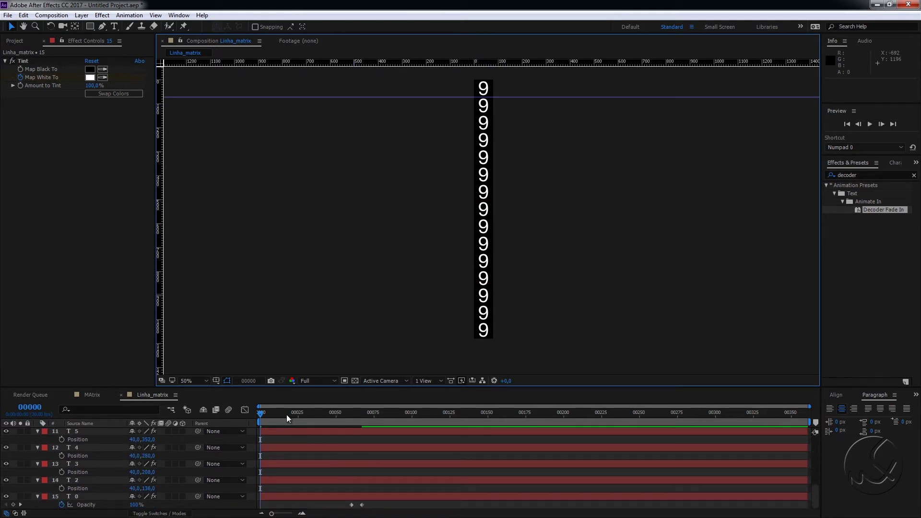
left_click(307, 413)
left_click_drag(319, 416, 180, 409)
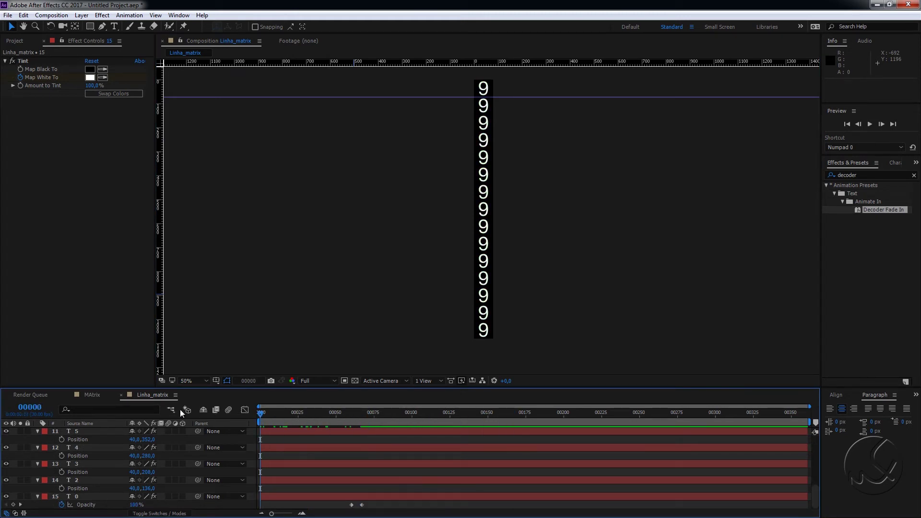
left_click(93, 496)
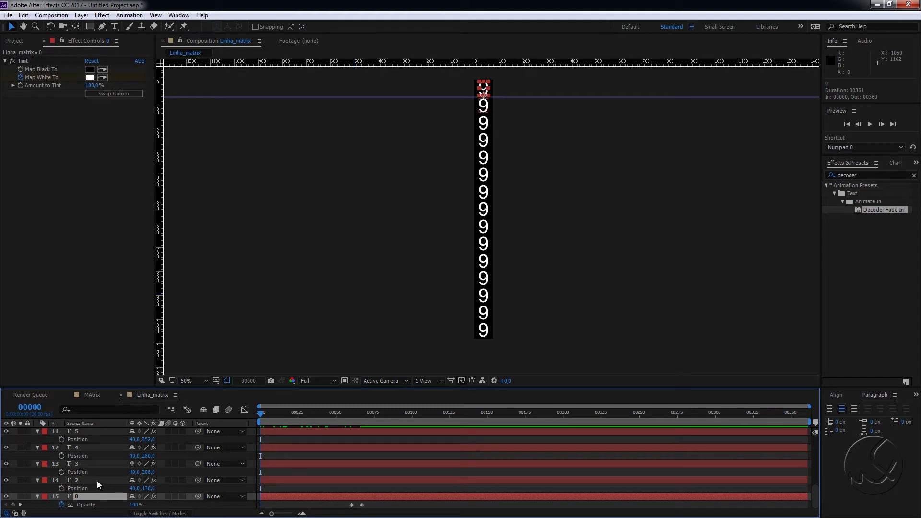
Change the second, third and fourth digit layers to new values
double_click(97, 481)
type("16")
key("Return")
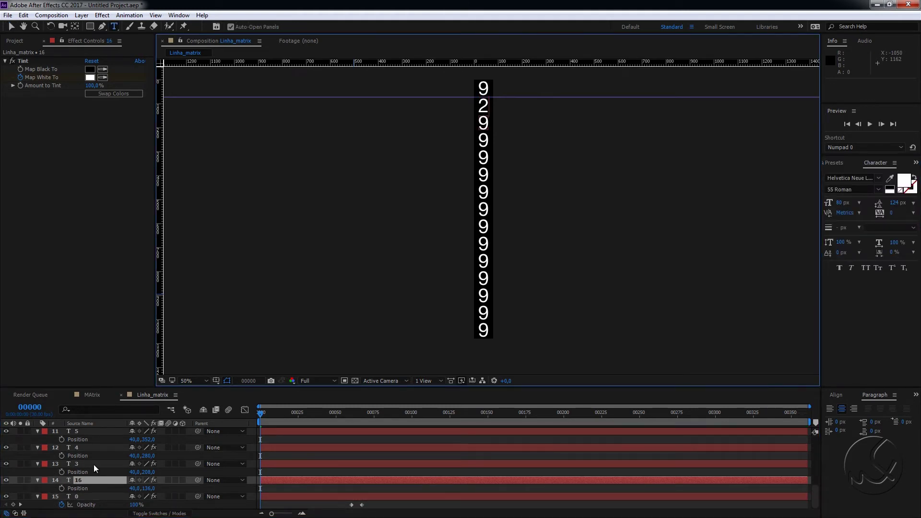
double_click(94, 464)
type("17")
key("Return")
scroll(94, 462, "up", 1)
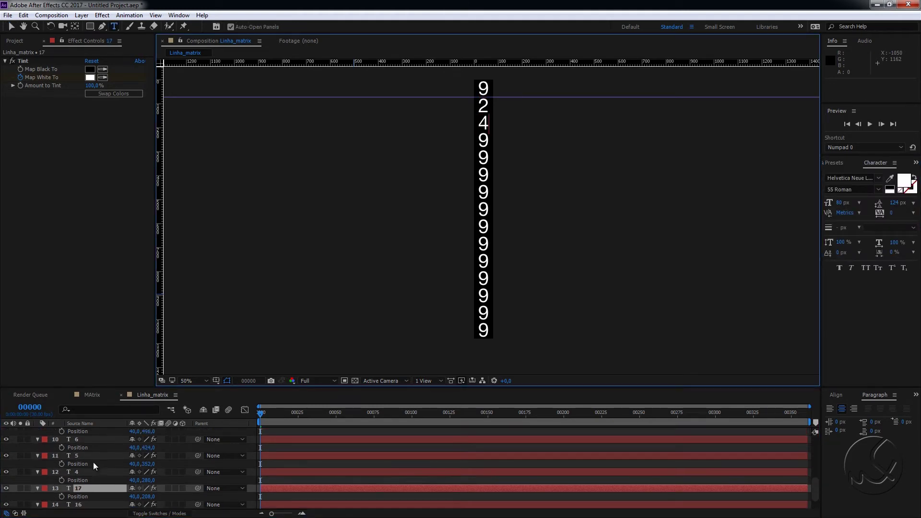
double_click(88, 472)
type("18")
key("Return")
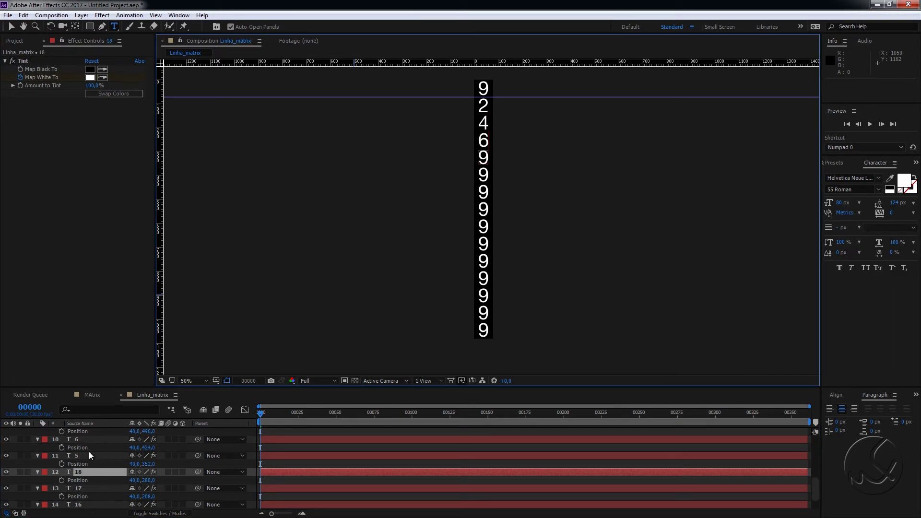
Change the fifth, sixth, eighth and ninth digit layers to different digits
double_click(88, 455)
type("1")
key("Return")
scroll(91, 461, "up", 1)
left_click(91, 464)
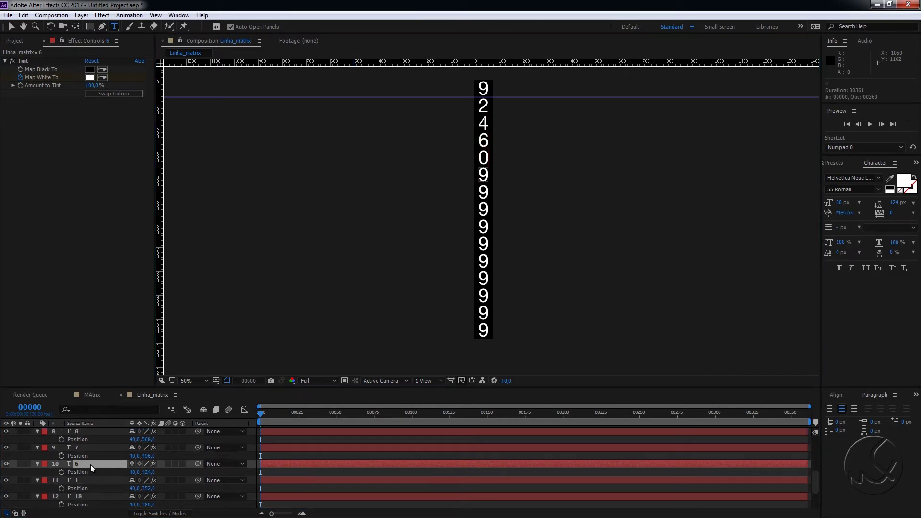
double_click(91, 464)
type("19")
key("Return")
scroll(91, 464, "up", 1)
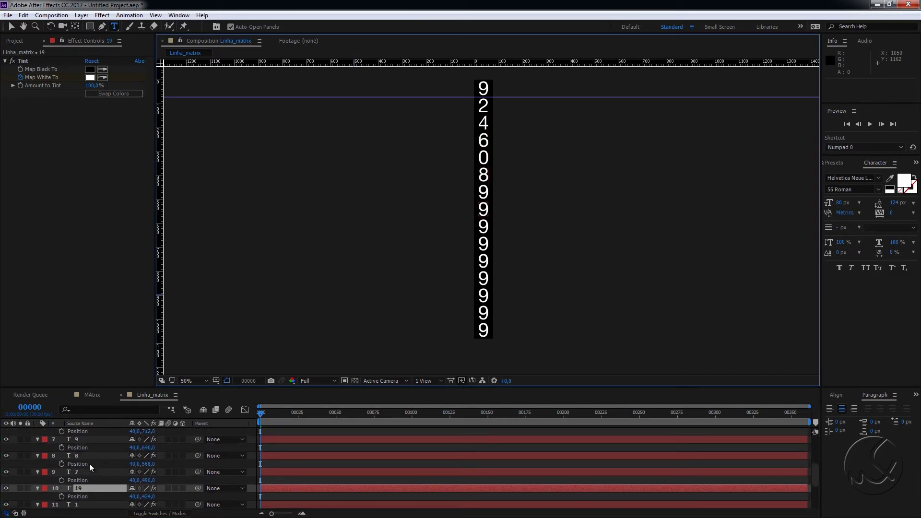
double_click(88, 454)
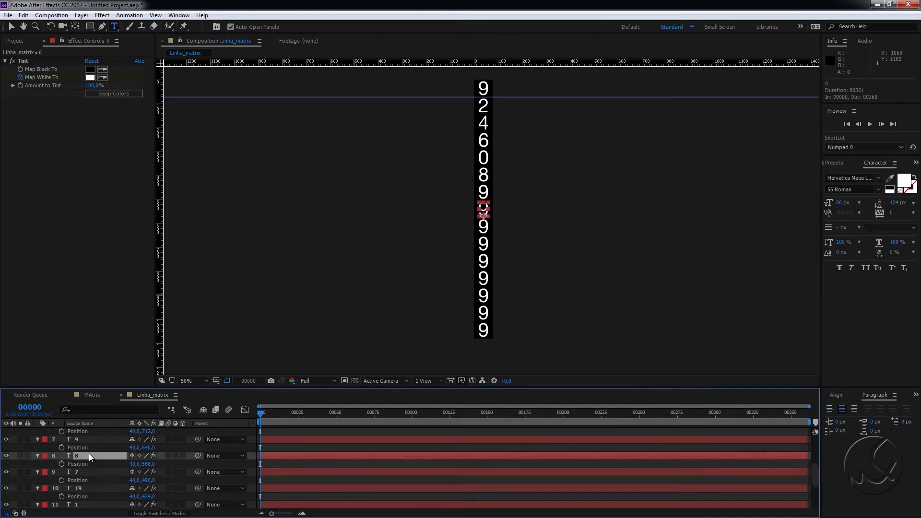
type("4")
key("Return")
scroll(89, 454, "up", 1)
double_click(89, 465)
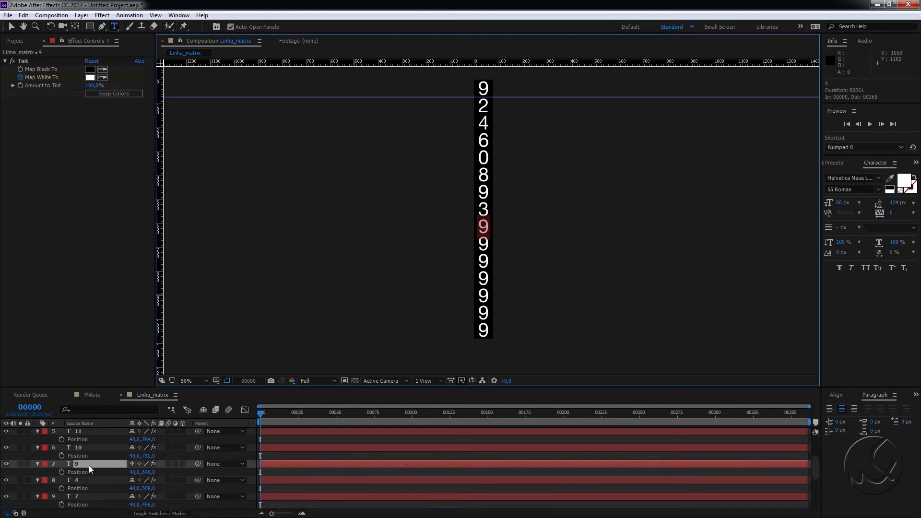
type("8")
key("Return")
Give the remaining digit layers toward the top of the column new values
scroll(88, 465, "up", 1)
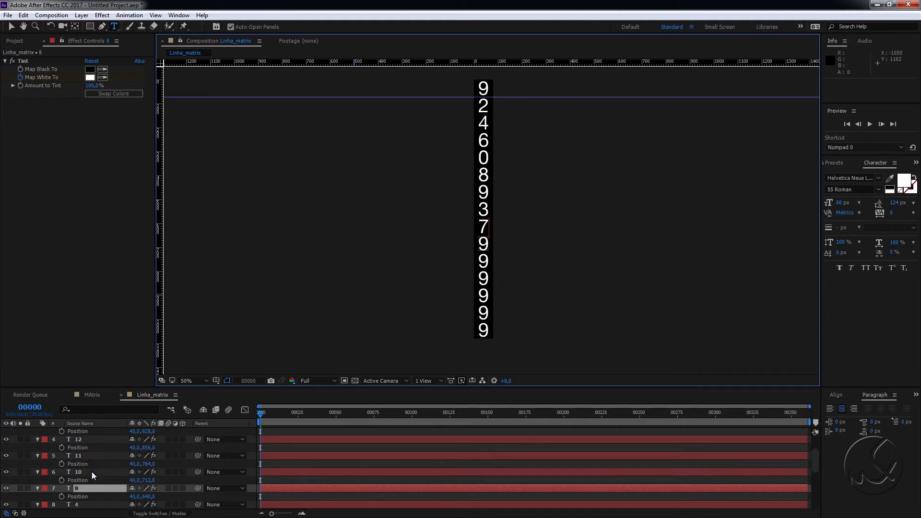
double_click(91, 471)
type("20")
key("Return")
scroll(91, 470, "up", 1)
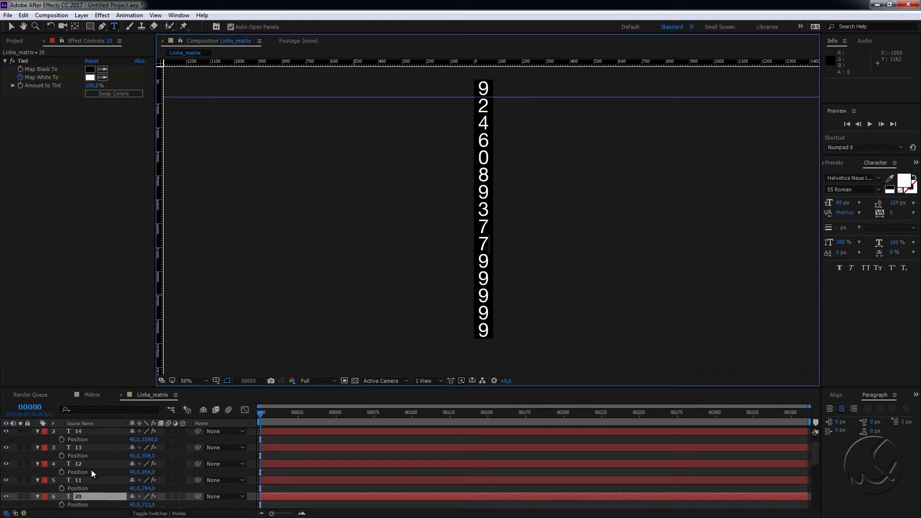
double_click(86, 464)
type("3")
key("Return")
scroll(86, 462, "up", 1)
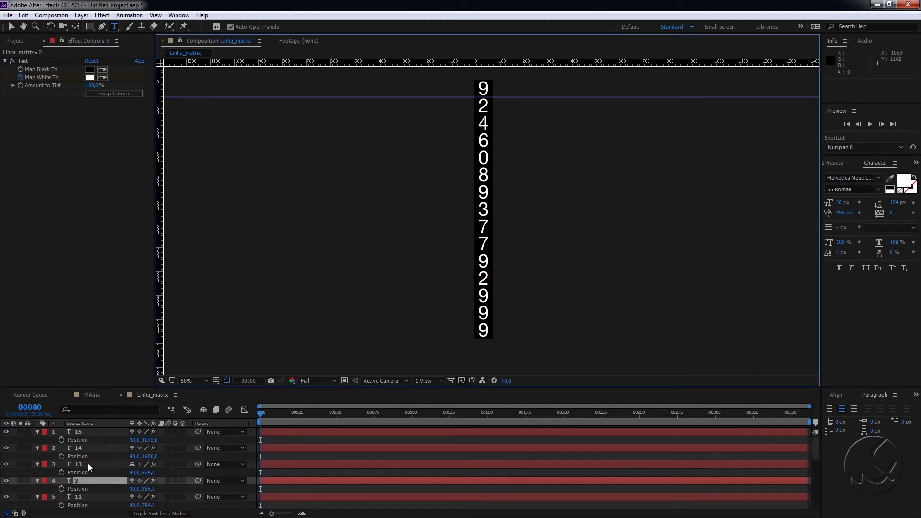
double_click(90, 464)
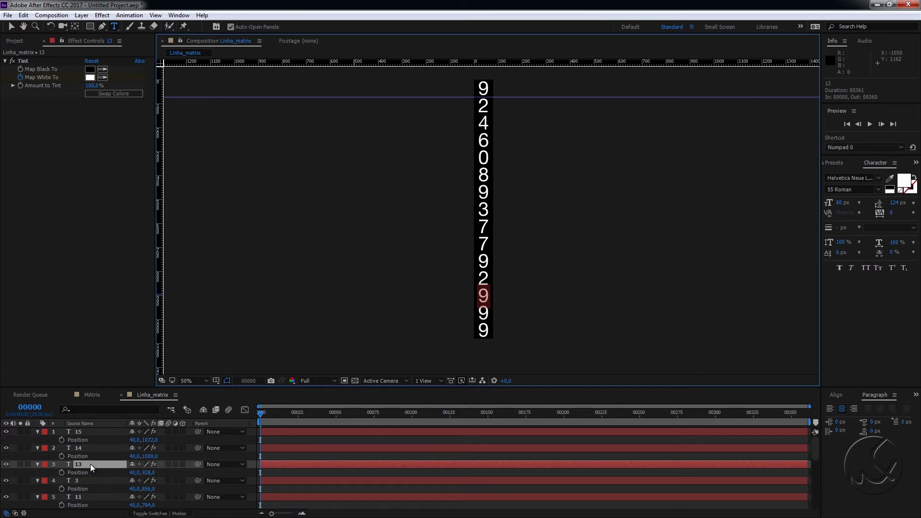
type("2")
key("Return")
double_click(88, 450)
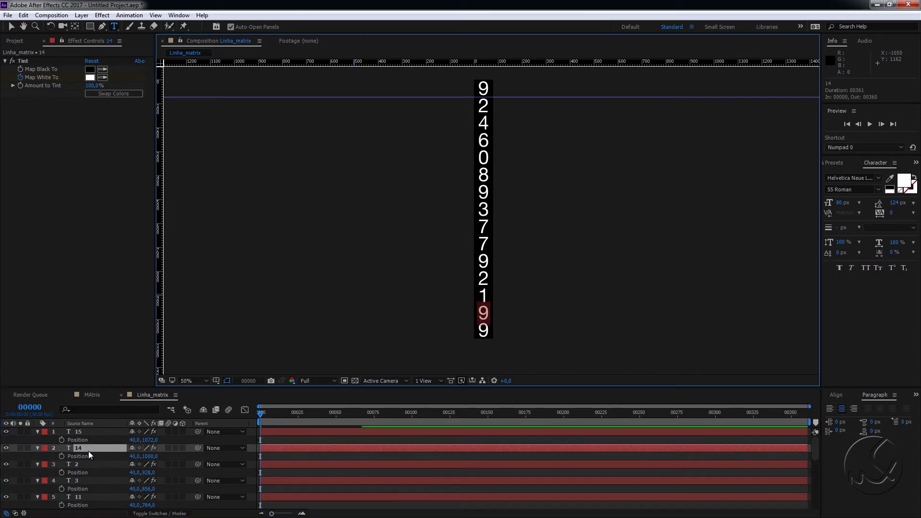
type("6")
key("Return")
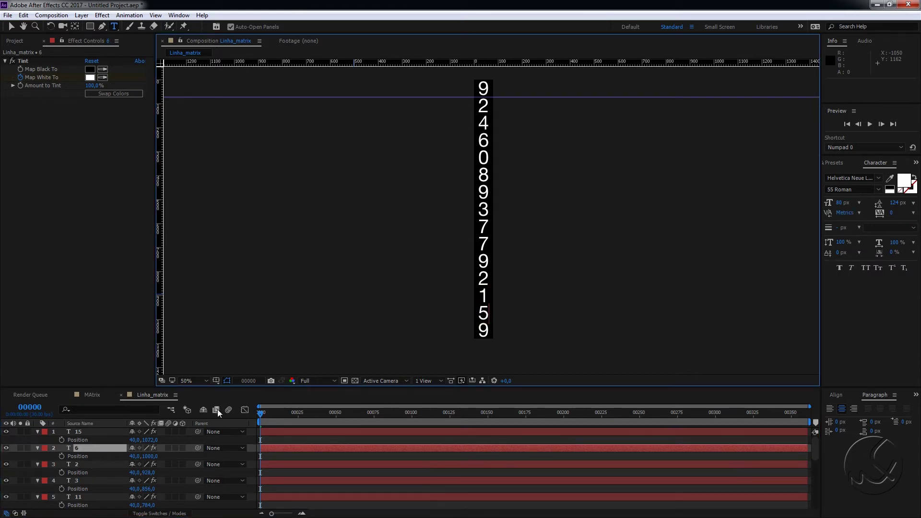
Trim every digit layer in Linha_matrix to end at frame 3, lasting four frames each
mouse_move(267, 416)
left_mouse_down()
mouse_move(307, 412)
mouse_move(224, 409)
left_mouse_up()
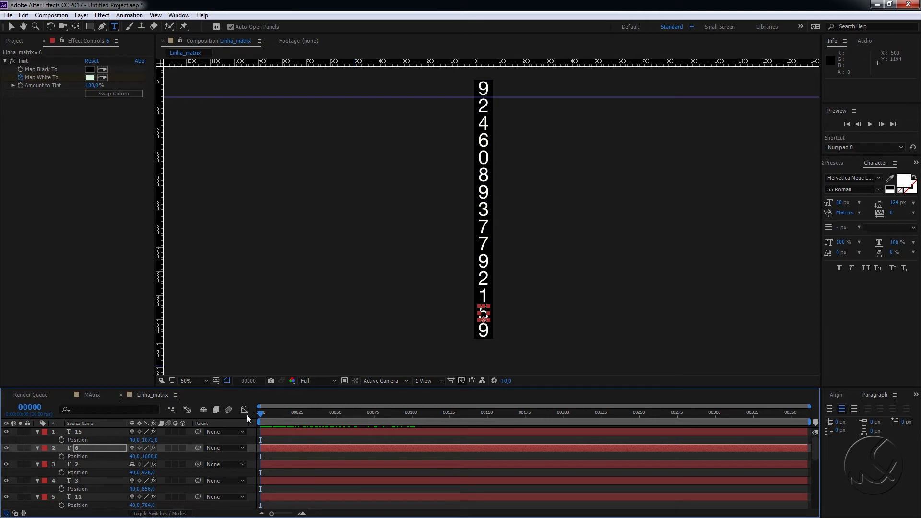
left_click_drag(258, 414, 264, 414)
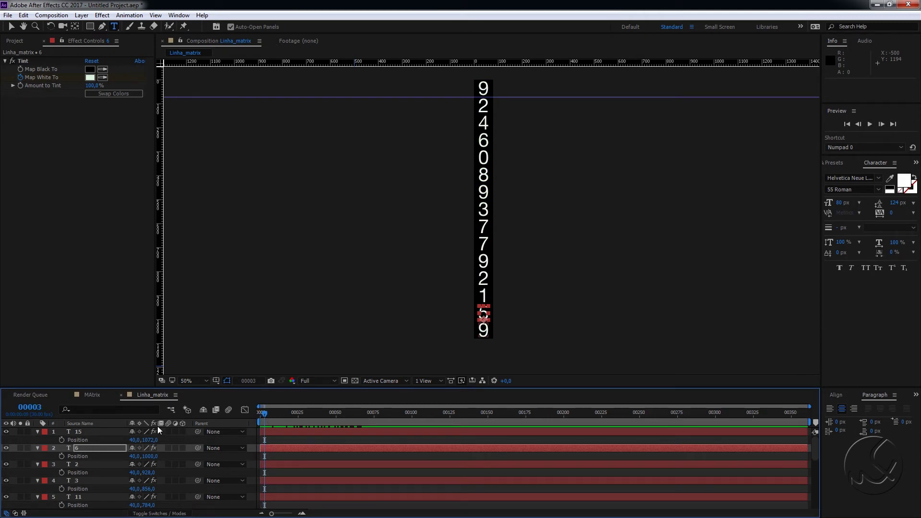
key("ctrl+a")
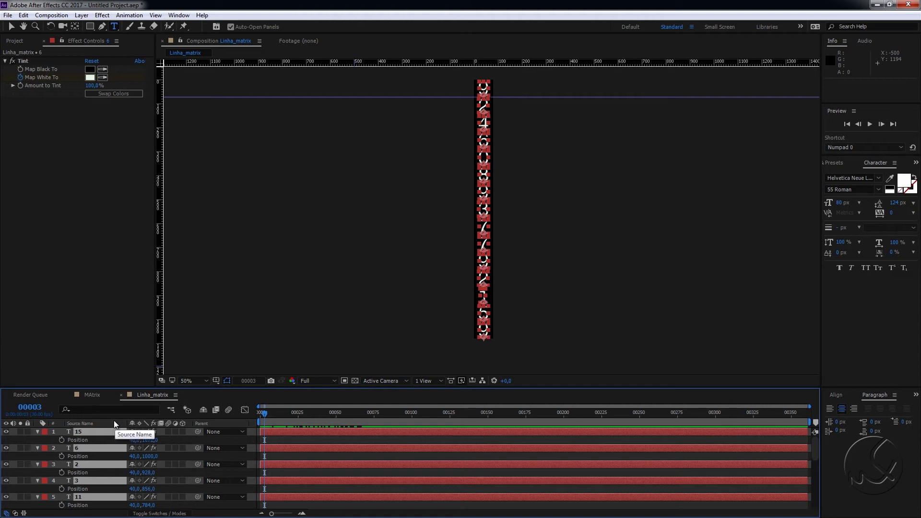
key("alt+bracketright")
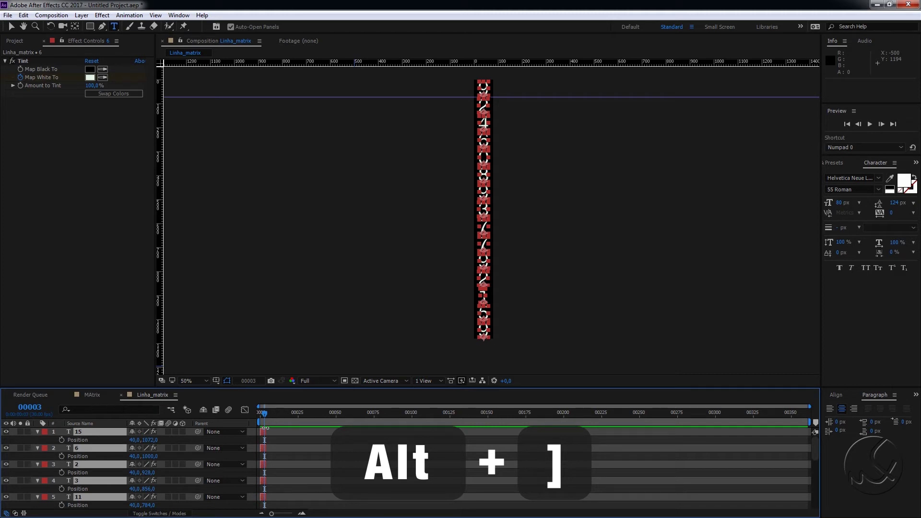
Select layer 15, the digit 0, to verify its four-frame length
scroll(85, 466, "down", 5)
scroll(85, 466, "down", 1)
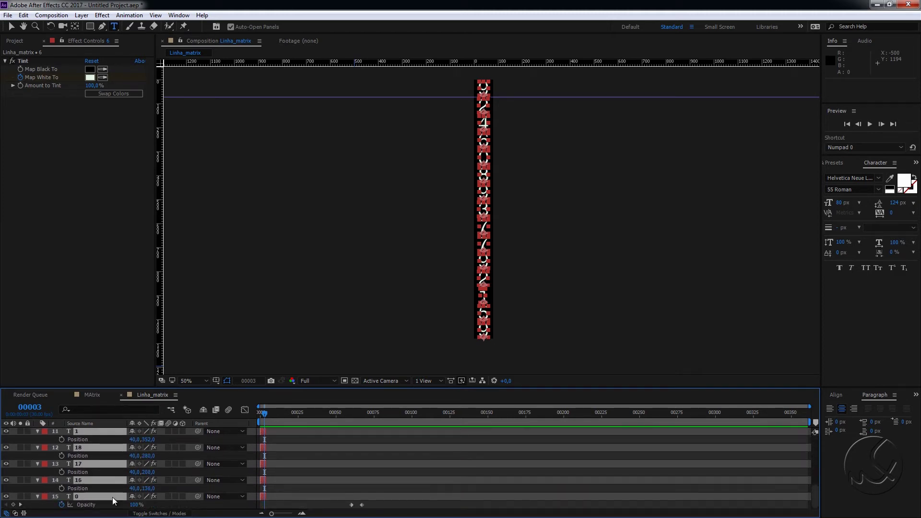
key("v")
left_click(241, 324)
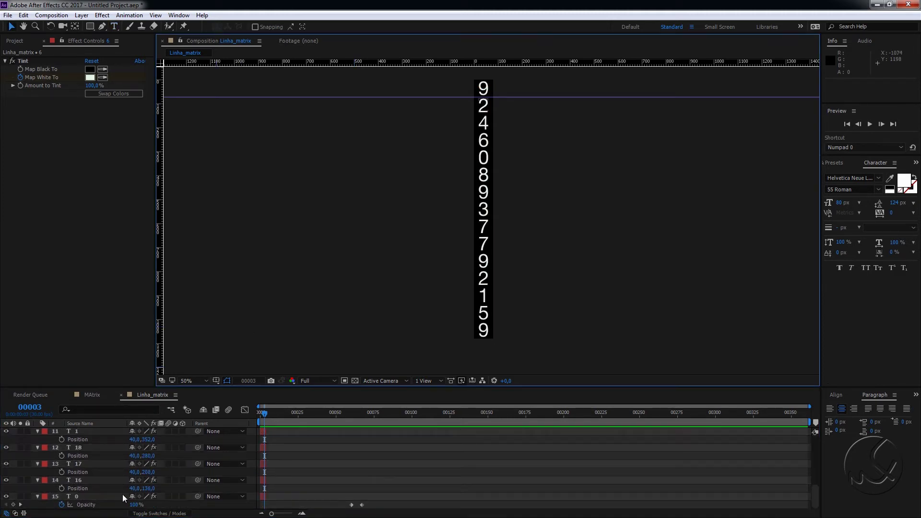
left_click(96, 495)
scroll(90, 473, "up", 5)
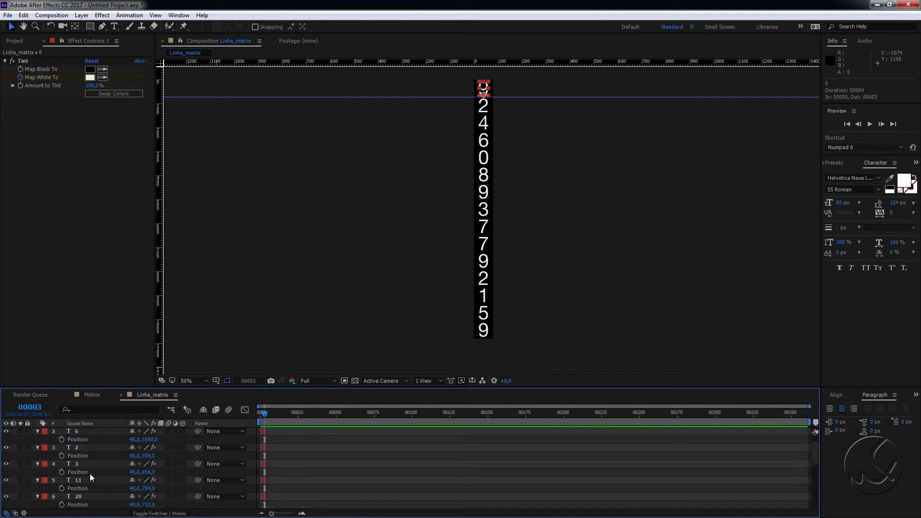
Sequence the fifteen four-frame digit layers one after another with Overlap off, then scrub to preview
left_click(83, 433, "shift")
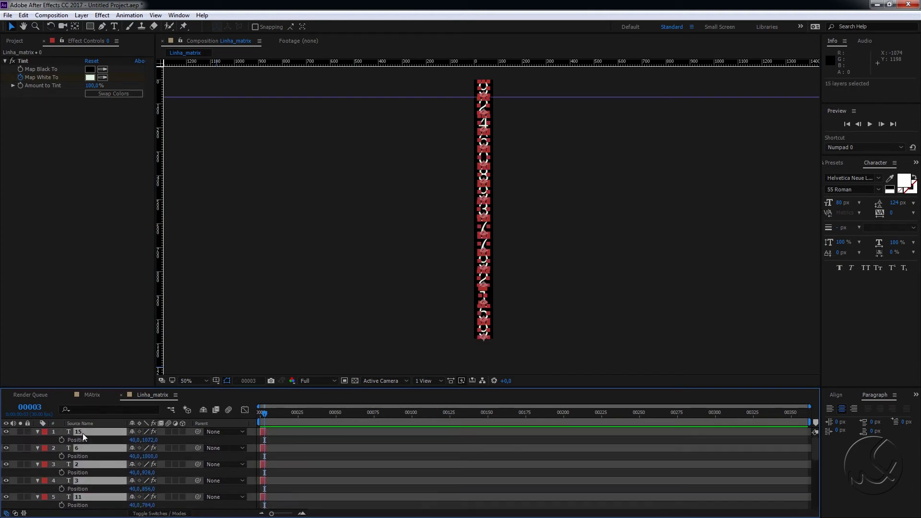
right_click(83, 434)
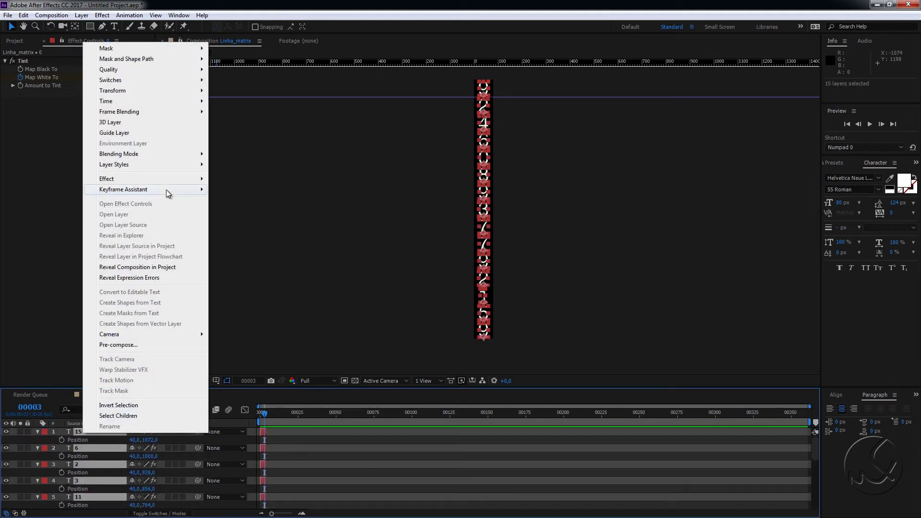
mouse_move(166, 189)
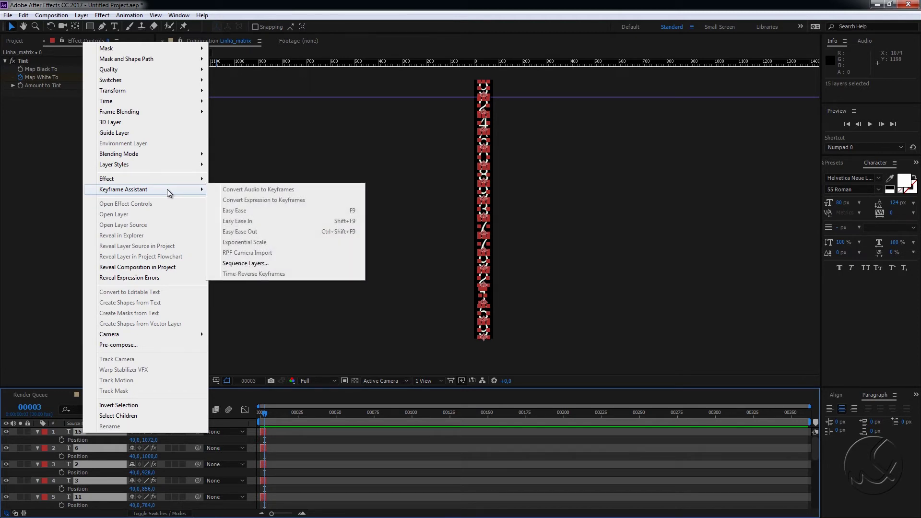
left_click(267, 264)
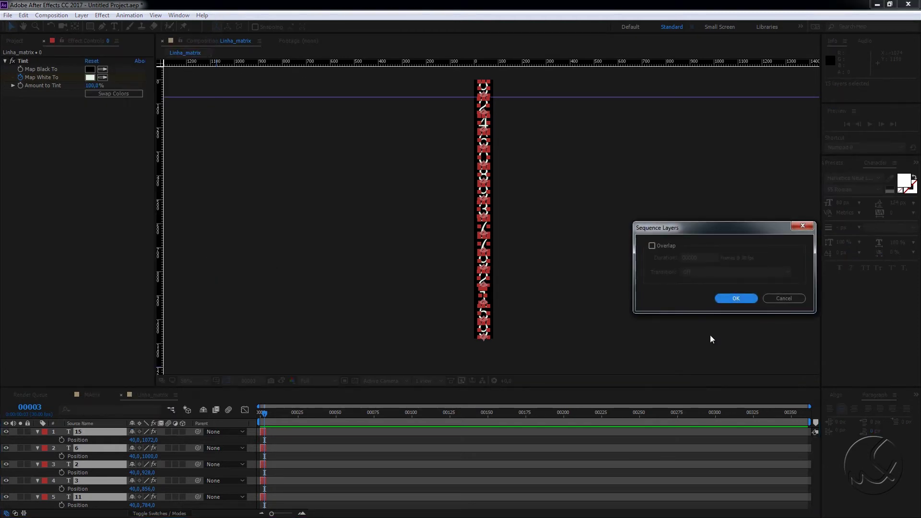
left_click(738, 298)
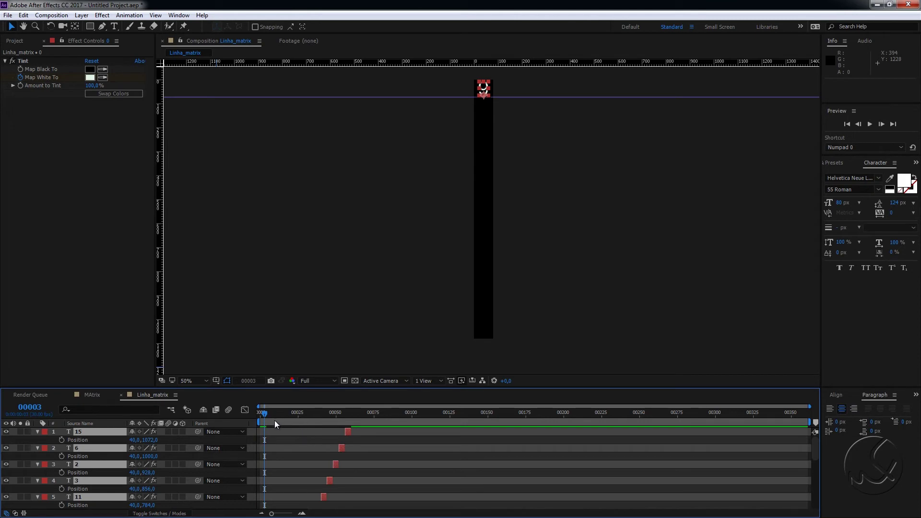
left_click_drag(275, 417, 235, 421)
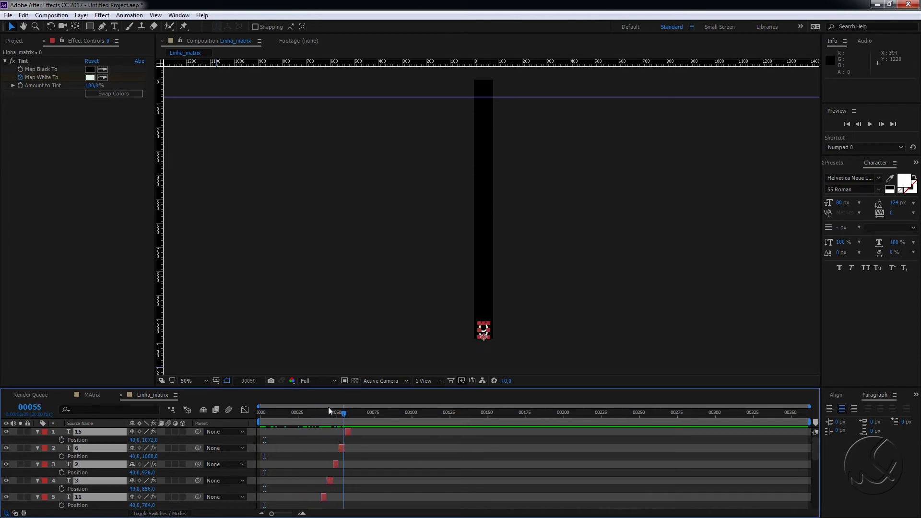
Drag the staggered digit layers' out points to the comp end and play back the falling digits
left_click_drag(351, 432, 813, 430)
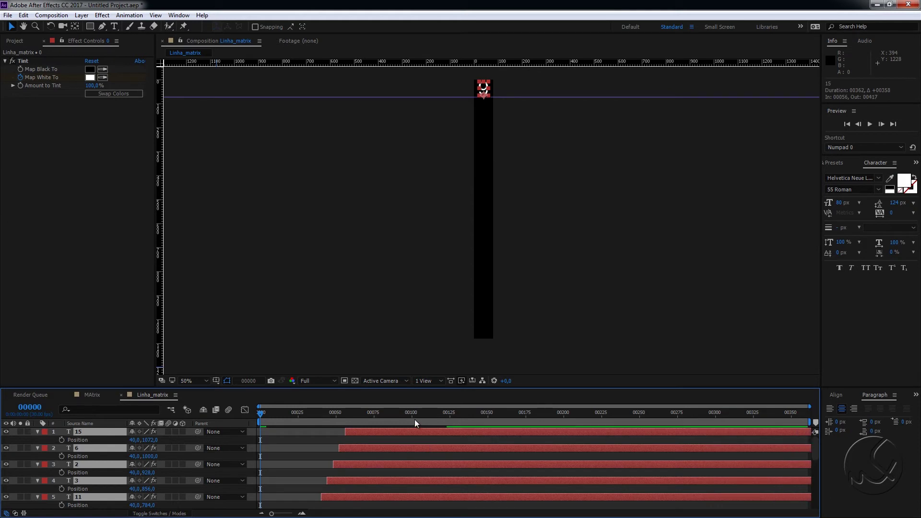
left_click_drag(268, 412, 229, 420)
key("space")
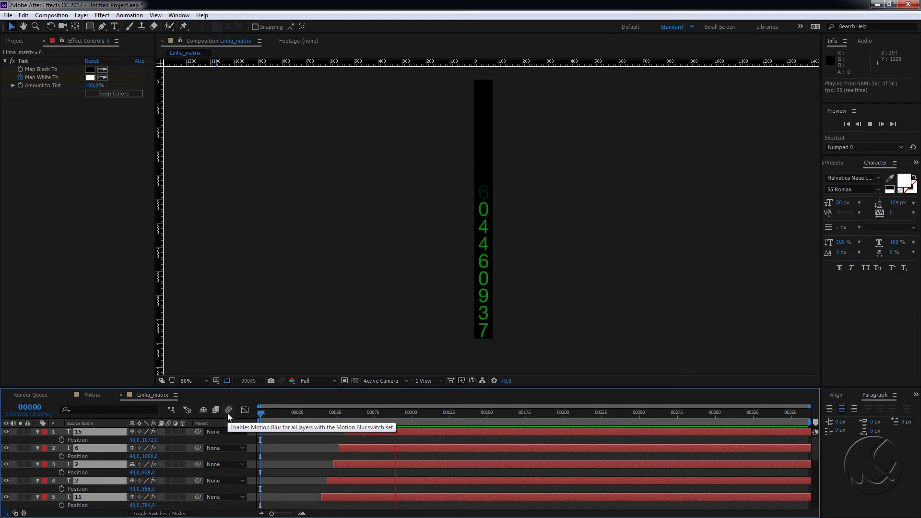
key("space")
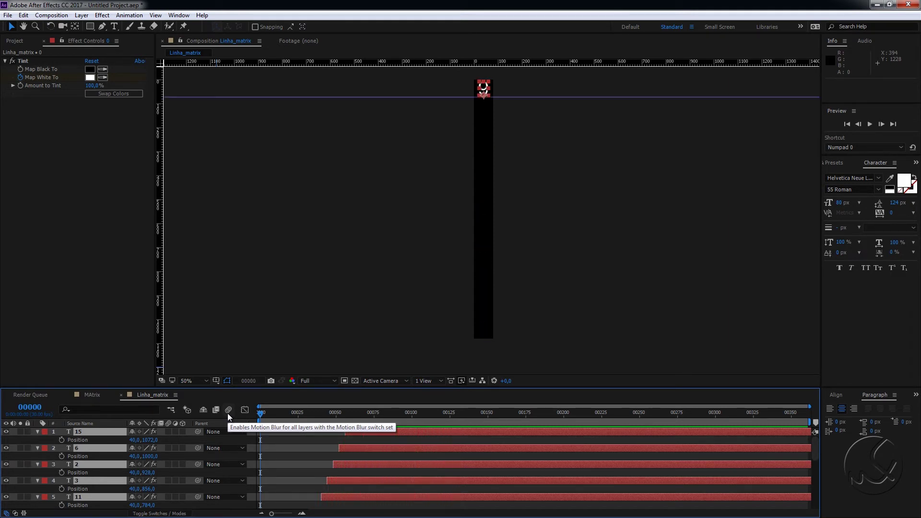
left_click(96, 394)
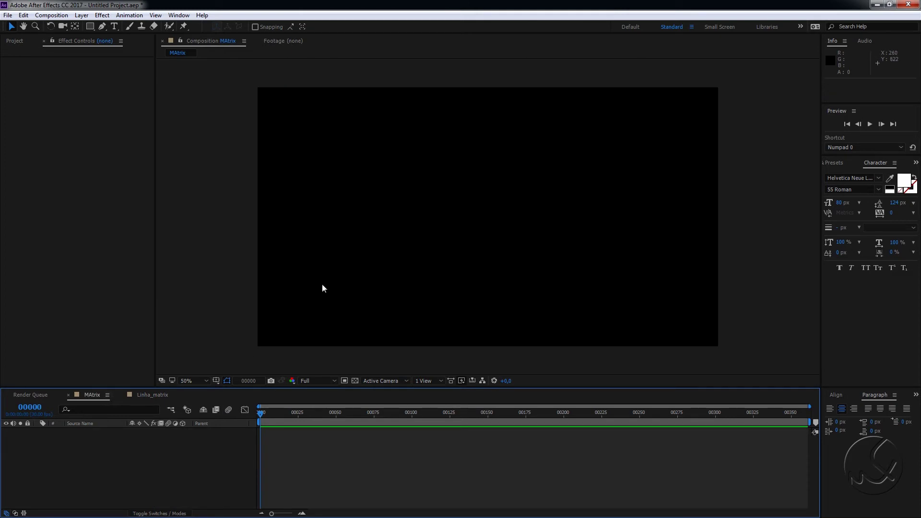
Nest Linha_matrix in MAtrix, turn on Title/Action Safe guides, and move it to 60, 540
left_click(14, 40)
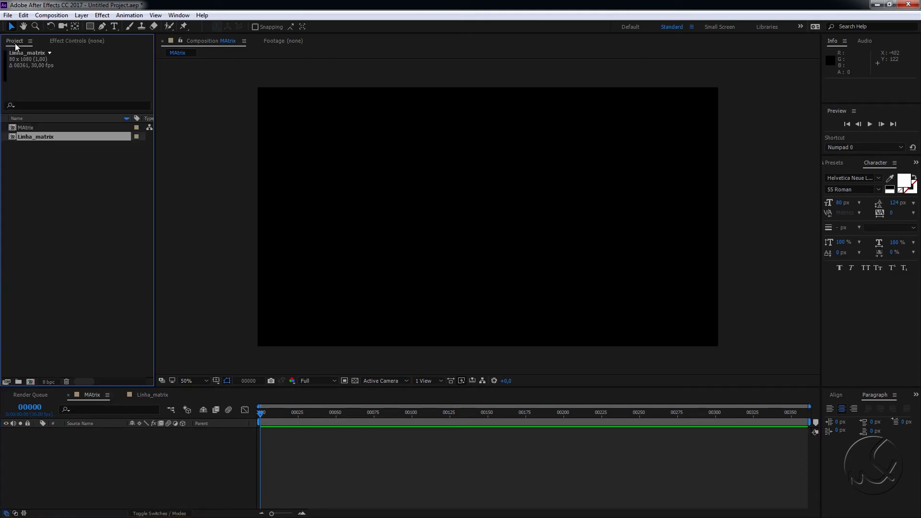
left_click_drag(51, 136, 131, 432)
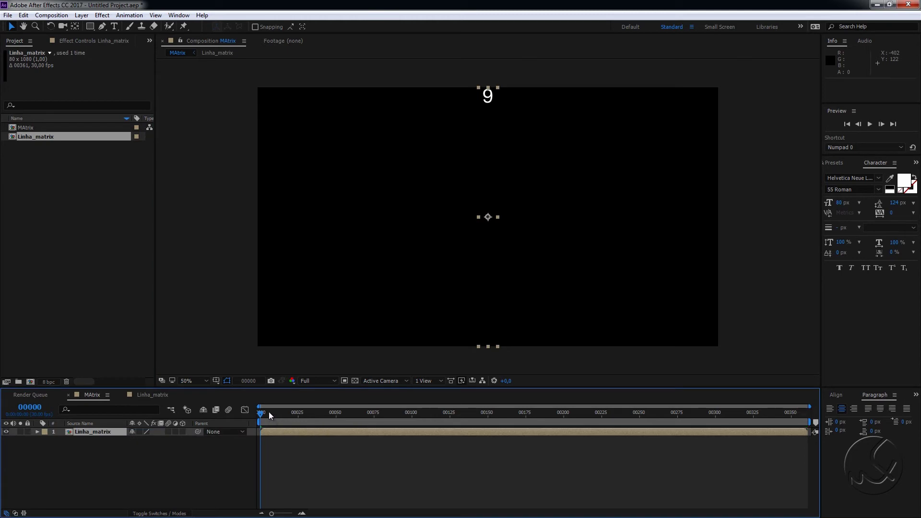
left_click_drag(269, 412, 394, 407)
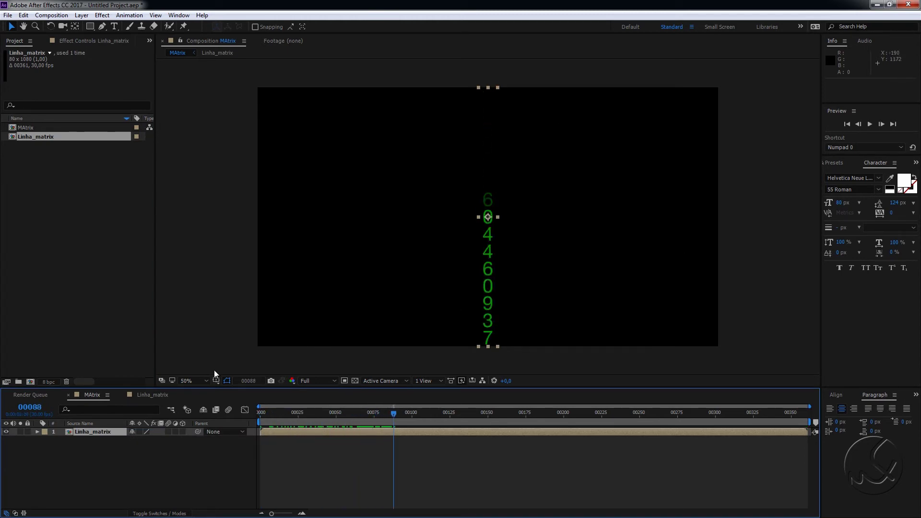
left_click(216, 381)
left_click(237, 389)
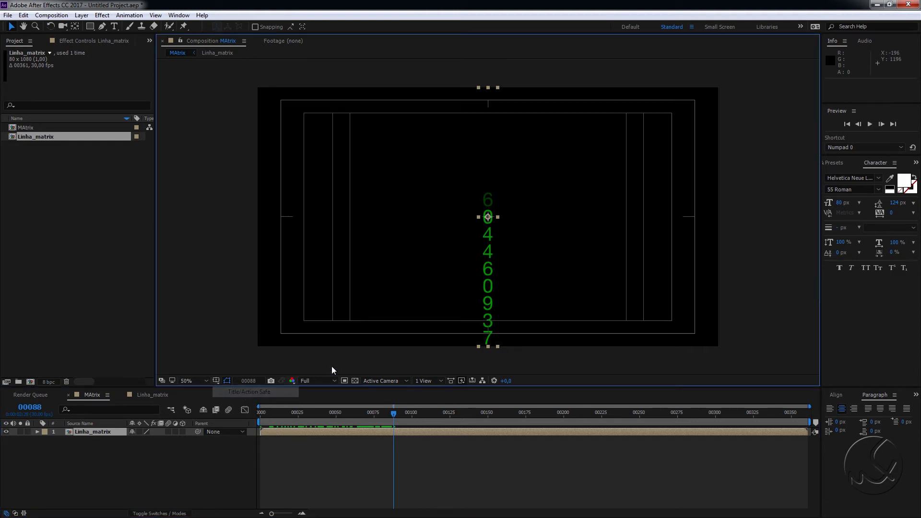
mouse_move(487, 310)
left_mouse_down()
mouse_move(281, 320)
mouse_move(275, 303)
left_mouse_up()
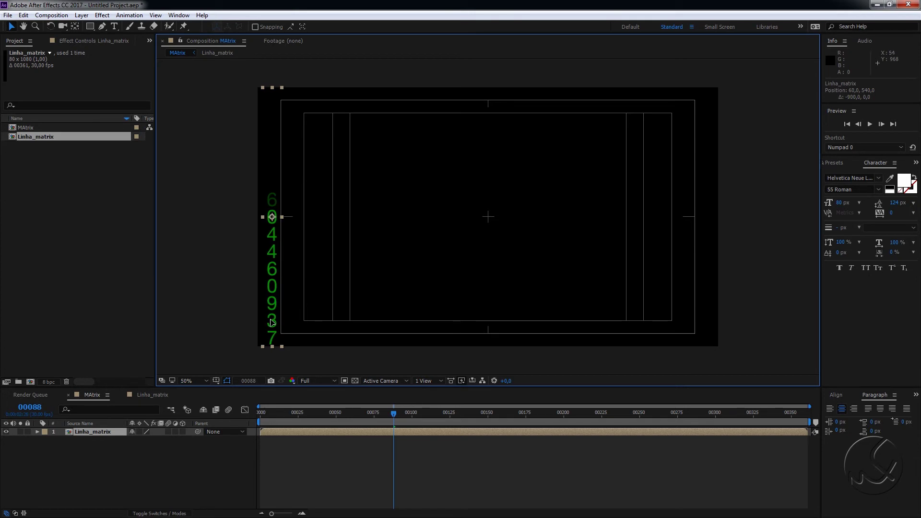
key("p")
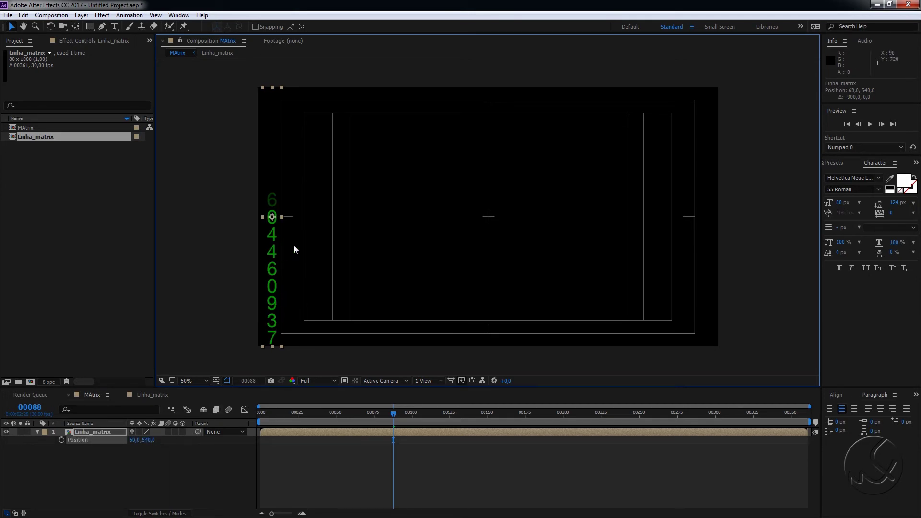
left_click(104, 475)
Add a new Null Object layer to the MAtrix comp
right_click(95, 470)
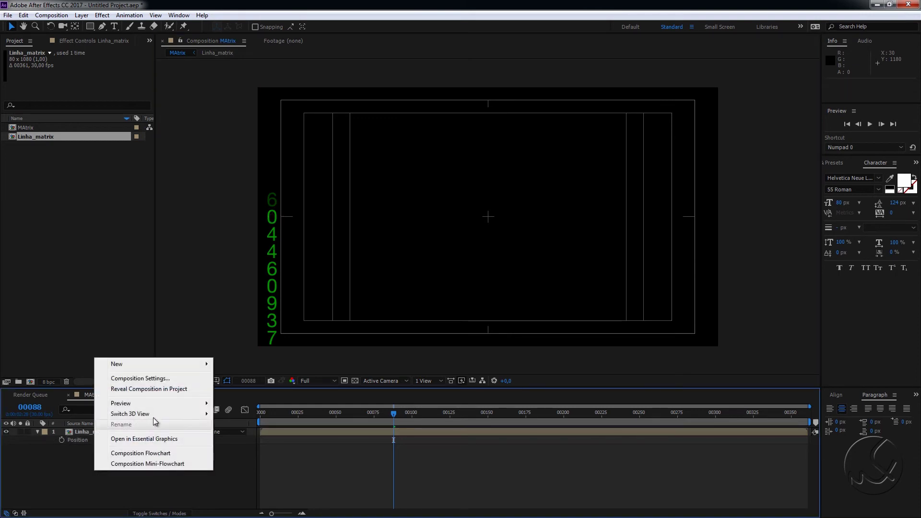
mouse_move(163, 360)
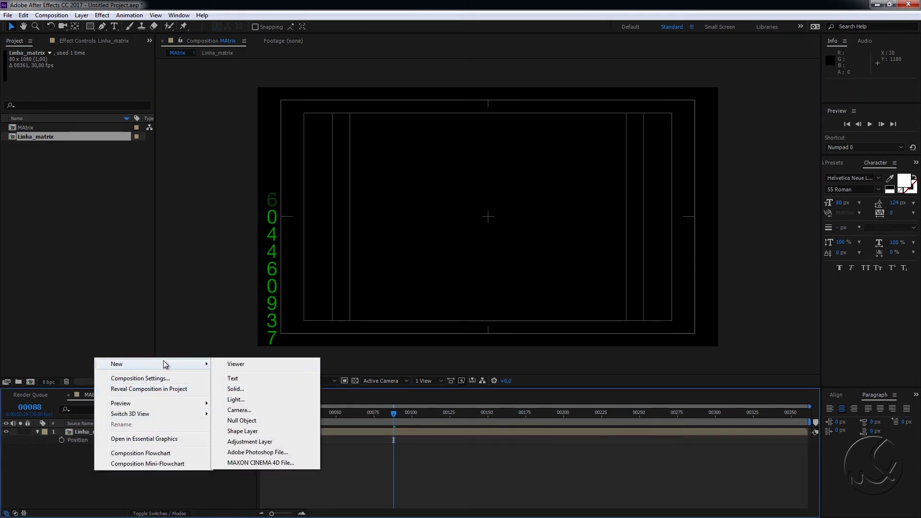
left_click(284, 422)
Give Null 1 a Slider Control effect and move it beneath Linha_matrix
left_click(94, 42)
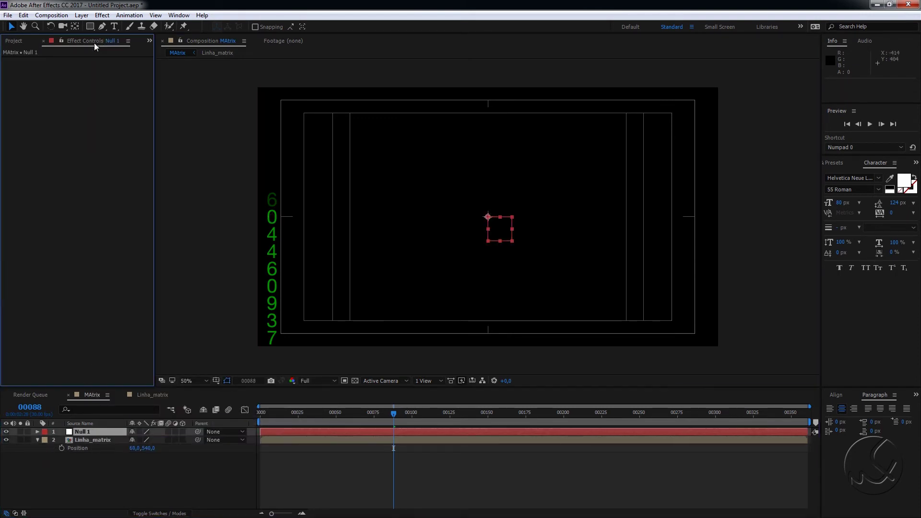
right_click(91, 116)
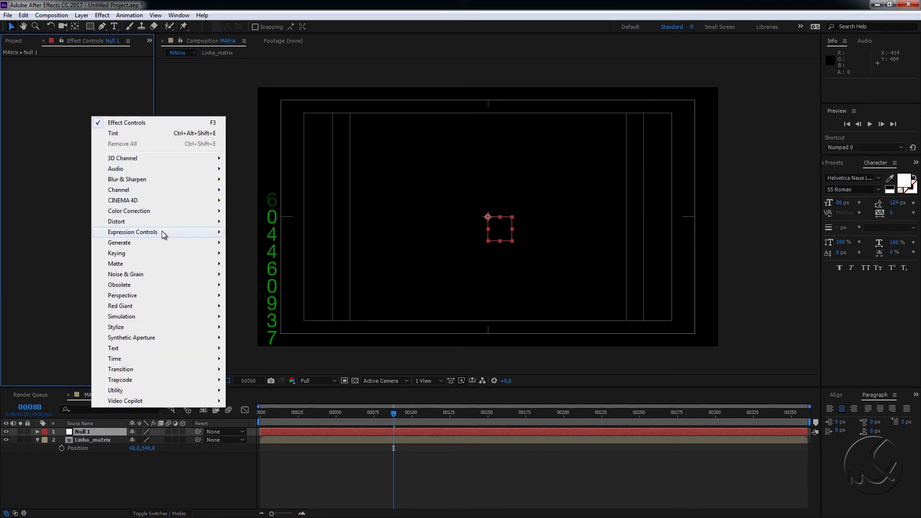
mouse_move(162, 232)
left_click(250, 296)
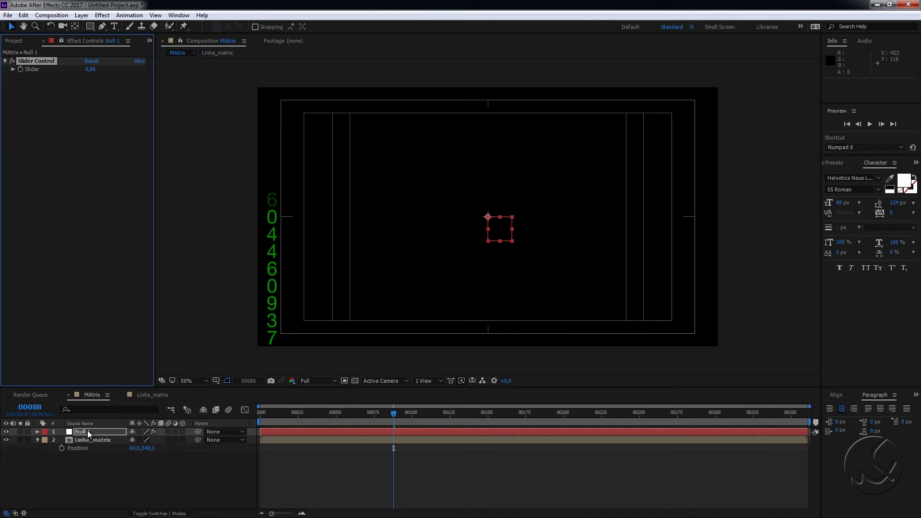
left_click_drag(87, 431, 92, 460)
Duplicate the Linha_matrix layer and show both layers' Position values
left_click(104, 433)
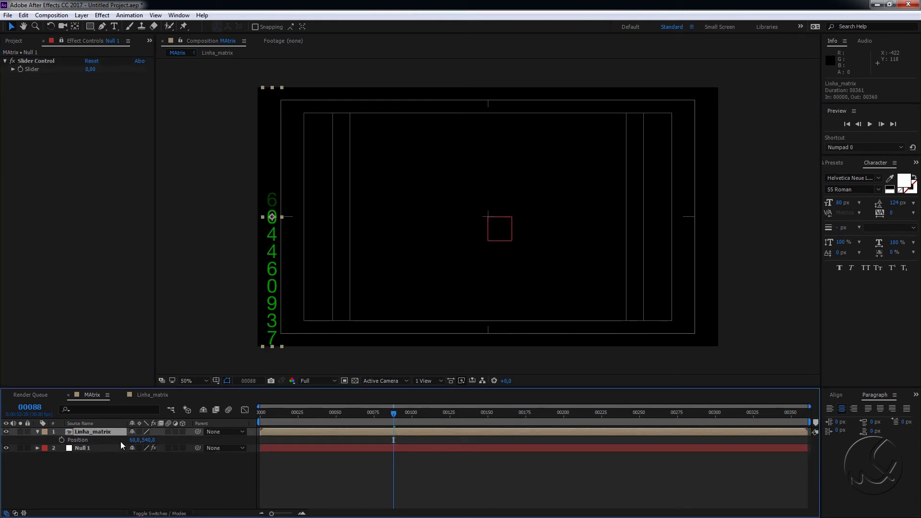
key("ctrl+d")
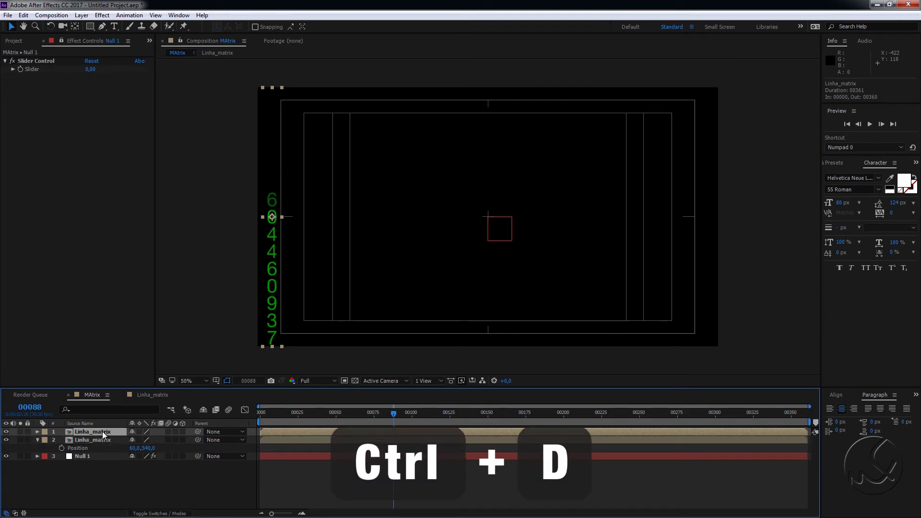
key("p")
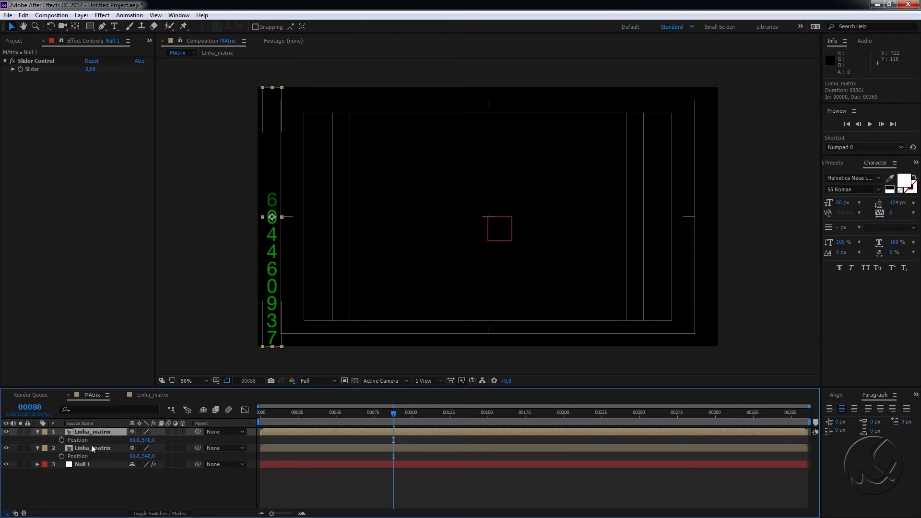
Give the copy a Position expression: Linha_matrix 2's position plus Null 1's Slider times index
left_click(89, 440)
left_click(62, 439, "alt")
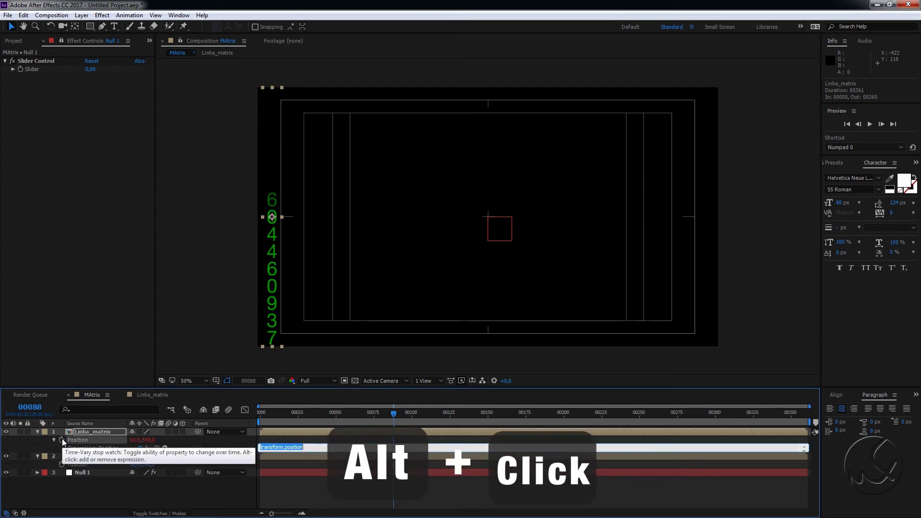
left_click_drag(156, 448, 97, 466)
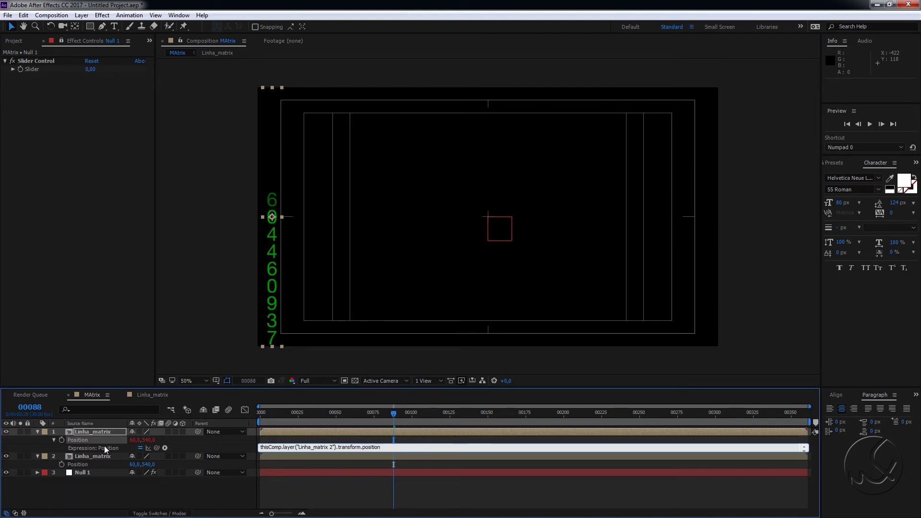
type("+")
type("(")
left_click_drag(156, 448, 32, 69)
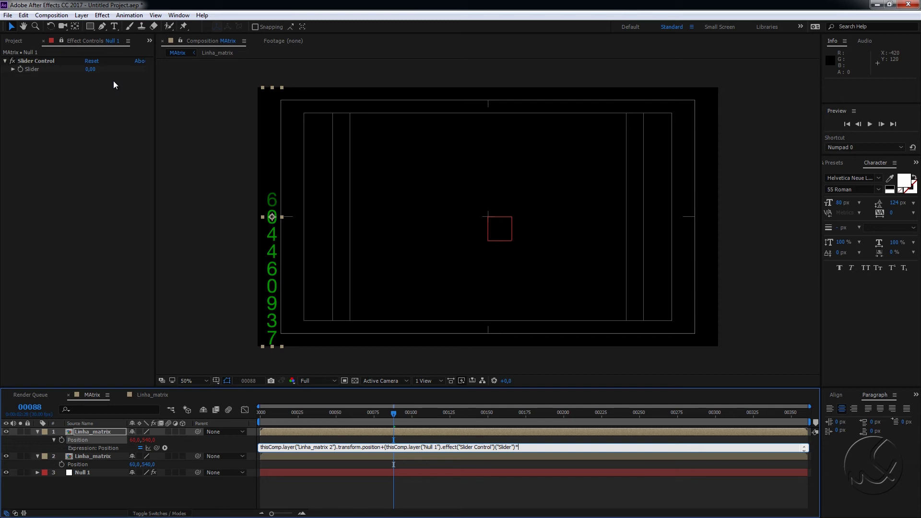
type("index")
type("+1")
Set Null 1's Slider to 70 and duplicate the Linha_matrix column repeatedly across the frame width
left_click(398, 417)
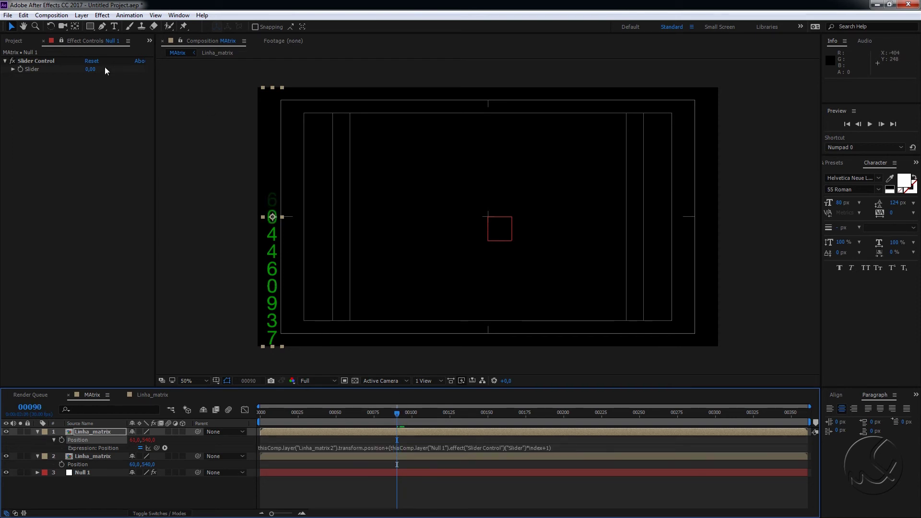
left_click_drag(93, 71, 128, 71)
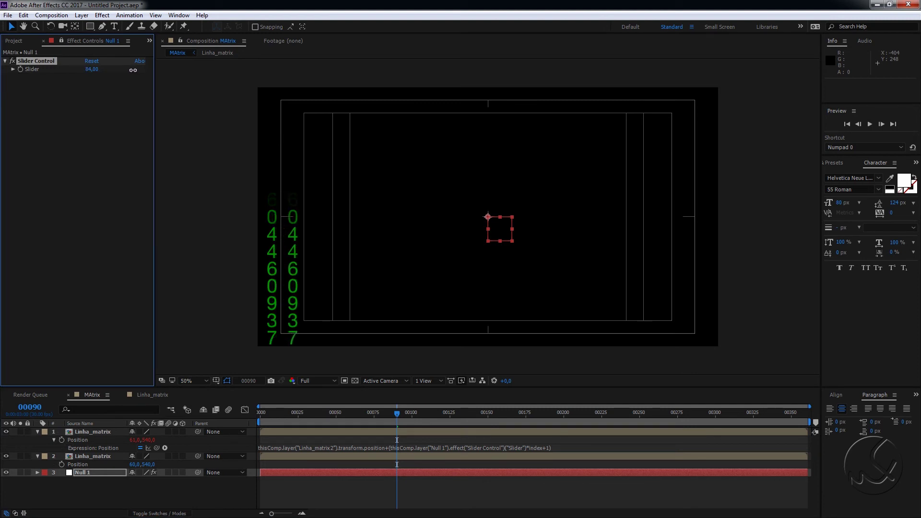
left_click(110, 433)
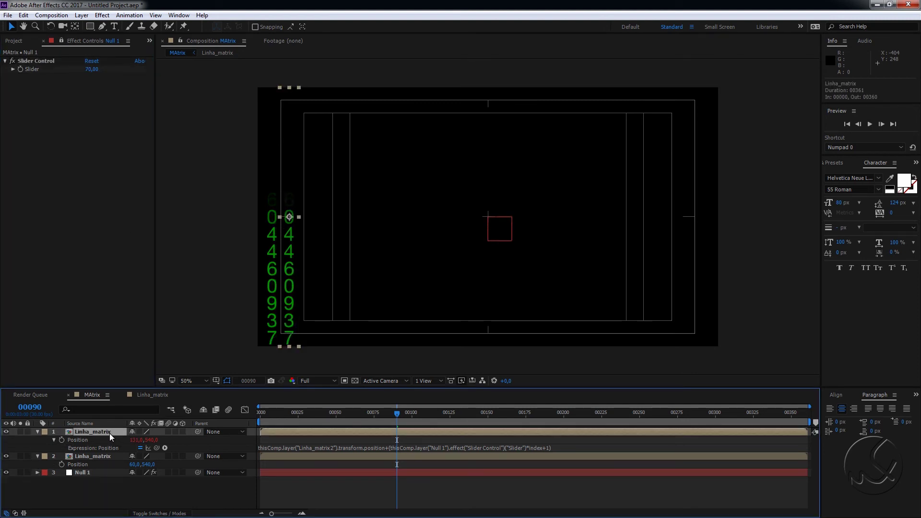
key("ctrl+d")
key("ctrl+d")
key("ctrl+d")
key("ctrl+d")
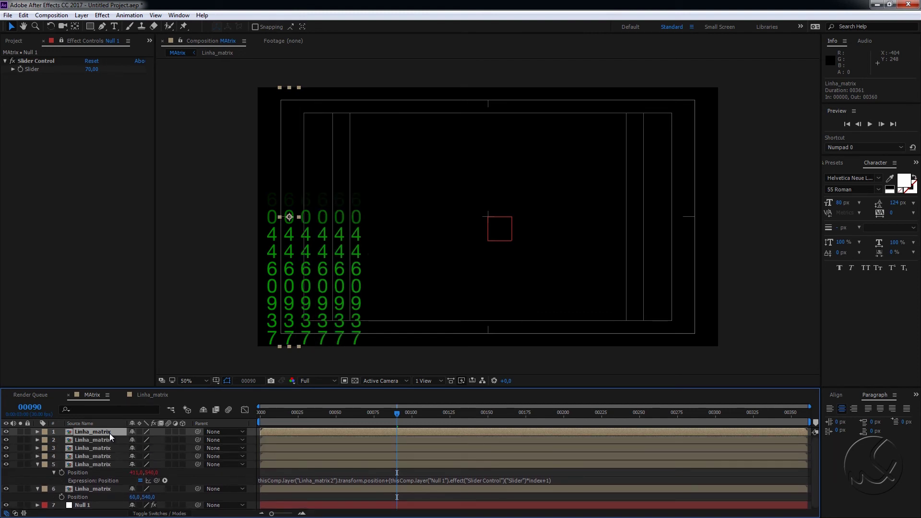
key("ctrl+d")
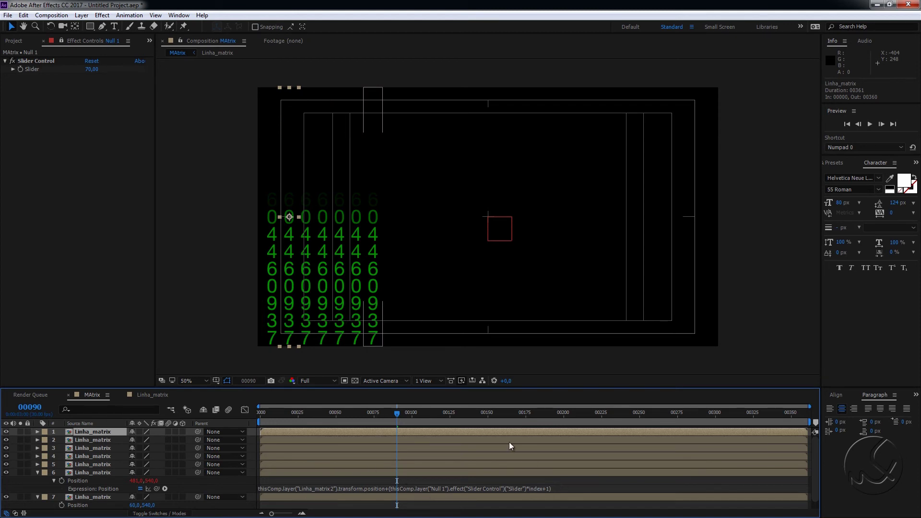
key("ctrl+d")
key("ctrl+d")
key("ctrl+d")
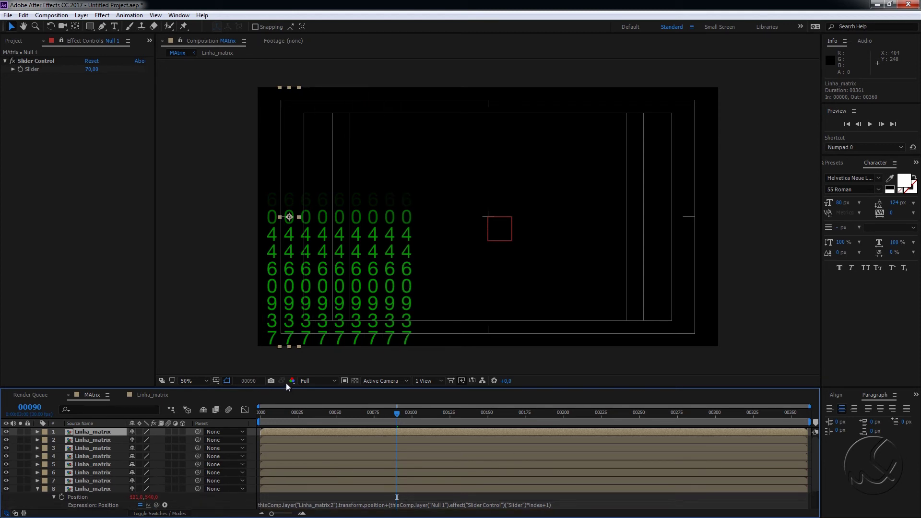
key("ctrl+d")
key("ctrl+d")
key("ctrl+d")
key("ctrl+d")
key("ctrl+d")
key("ctrl+d")
key("ctrl+d")
key("ctrl+d")
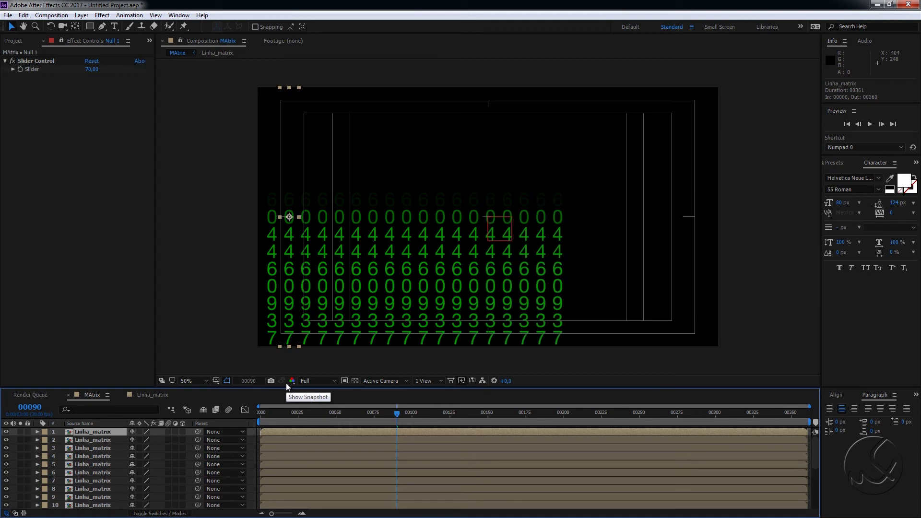
key("ctrl+d")
key("ctrl+d")
key("ctrl+d")
key("ctrl+d")
key("ctrl+d")
key("ctrl+d")
key("ctrl+d")
key("ctrl+d")
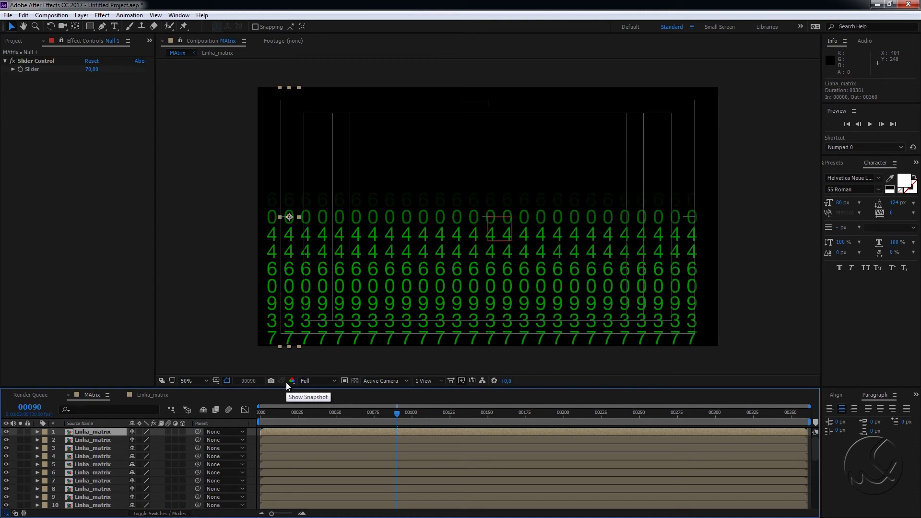
key("ctrl+d")
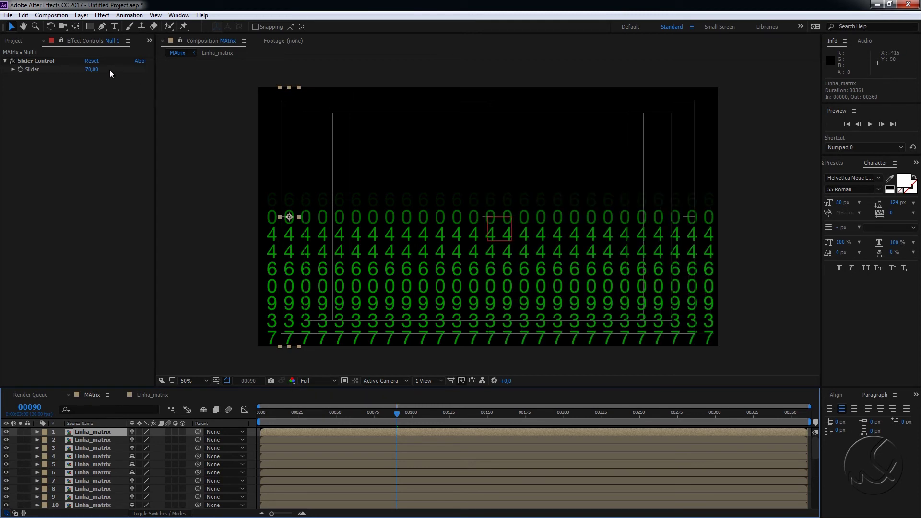
mouse_move(95, 71)
left_mouse_down()
mouse_move(81, 72)
mouse_move(100, 75)
left_mouse_up()
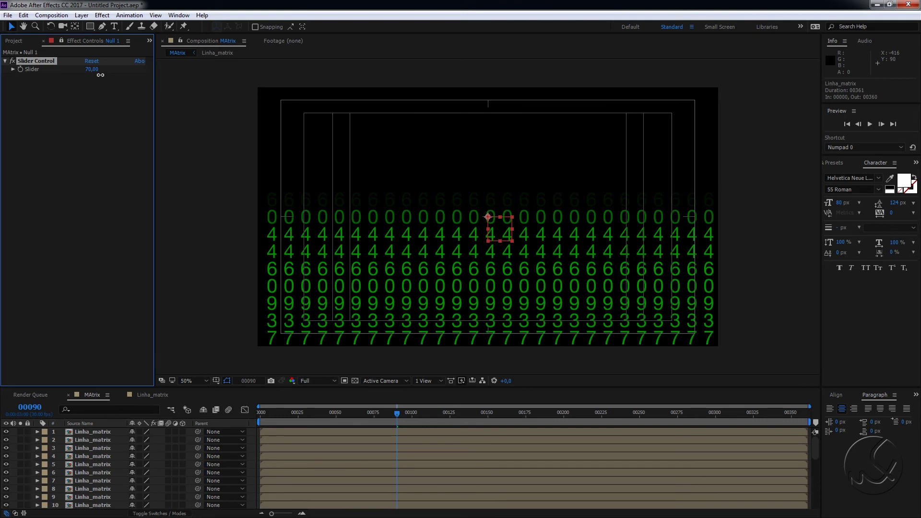
left_click_drag(100, 75, 100, 75)
left_click(95, 69)
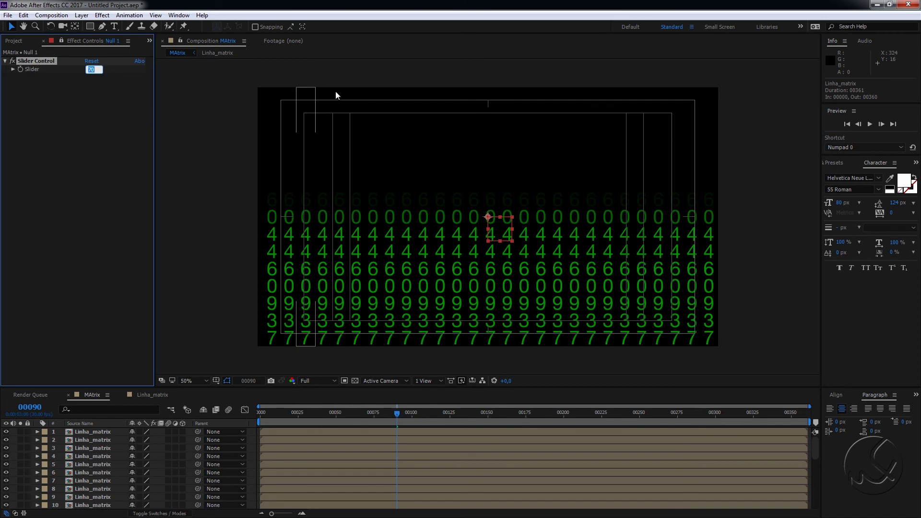
mouse_move(332, 420)
left_mouse_down()
mouse_move(250, 415)
mouse_move(330, 422)
left_mouse_up()
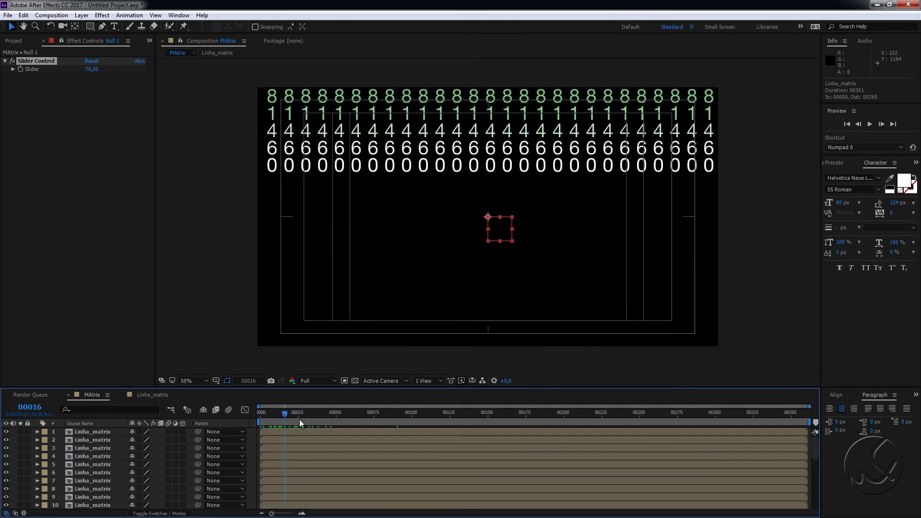
left_click(94, 432)
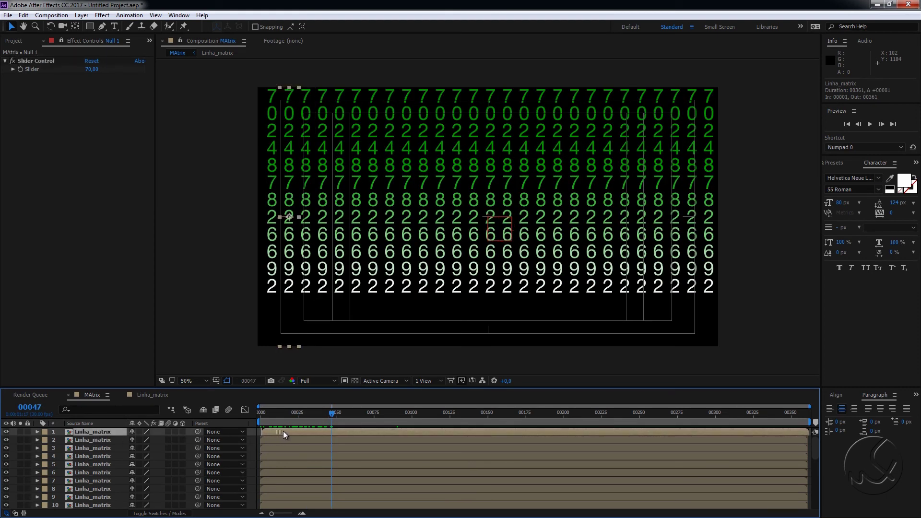
Shift the Linha_matrix layers later by varying amounts, such as 15 frames, then preview the rain
mouse_move(278, 433)
left_mouse_down()
mouse_move(301, 432)
mouse_move(293, 440)
mouse_move(324, 447)
left_mouse_up()
mouse_move(279, 467)
left_mouse_down()
mouse_move(319, 468)
mouse_move(304, 476)
mouse_move(289, 448)
mouse_move(332, 467)
mouse_move(283, 482)
mouse_move(301, 473)
mouse_move(286, 466)
mouse_move(295, 467)
mouse_move(284, 473)
mouse_move(321, 492)
left_mouse_up()
scroll(304, 475, "down", 3)
scroll(285, 473, "down", 3)
scroll(283, 484, "down", 1)
scroll(295, 484, "down", 1)
scroll(263, 483, "down", 1)
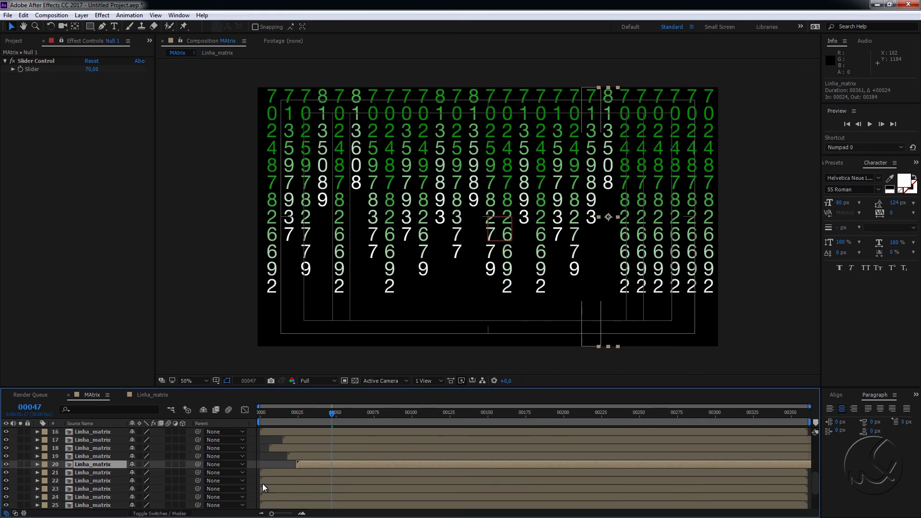
mouse_move(276, 473)
left_mouse_down()
mouse_move(290, 482)
mouse_move(277, 489)
mouse_move(293, 497)
left_mouse_up()
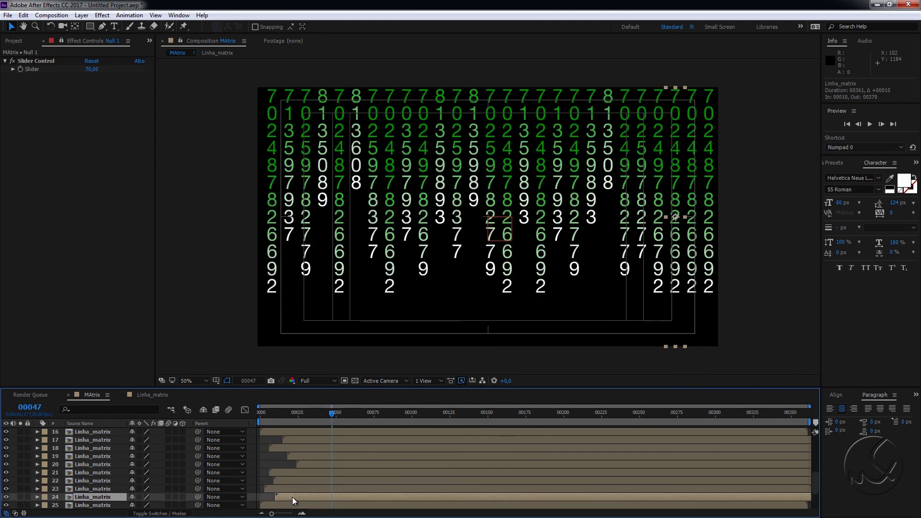
scroll(286, 494, "down", 2)
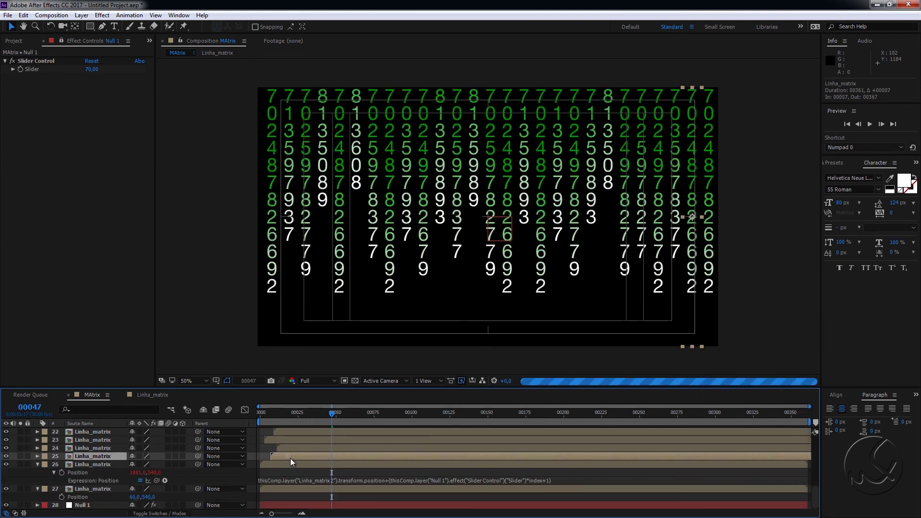
left_click_drag(277, 457, 300, 457)
left_click_drag(320, 422, 222, 405)
key("space")
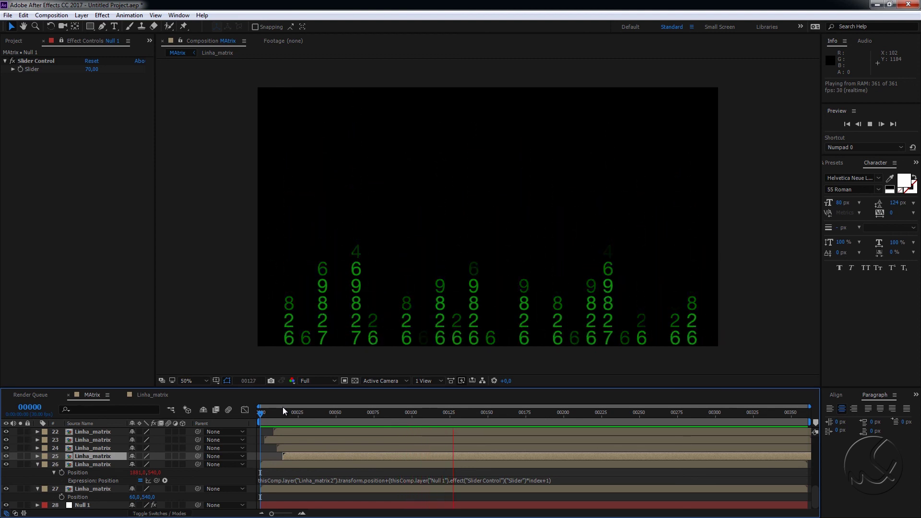
key("space")
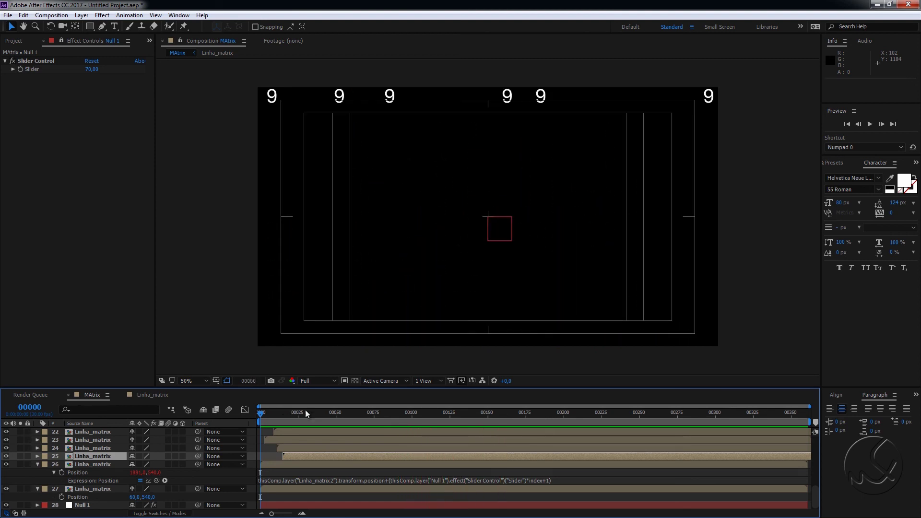
left_click_drag(283, 407, 357, 410)
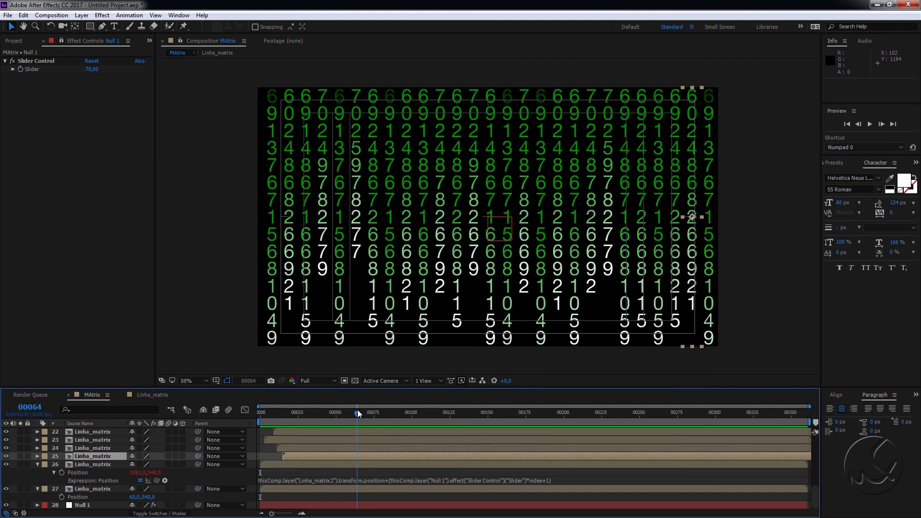
left_click(153, 392)
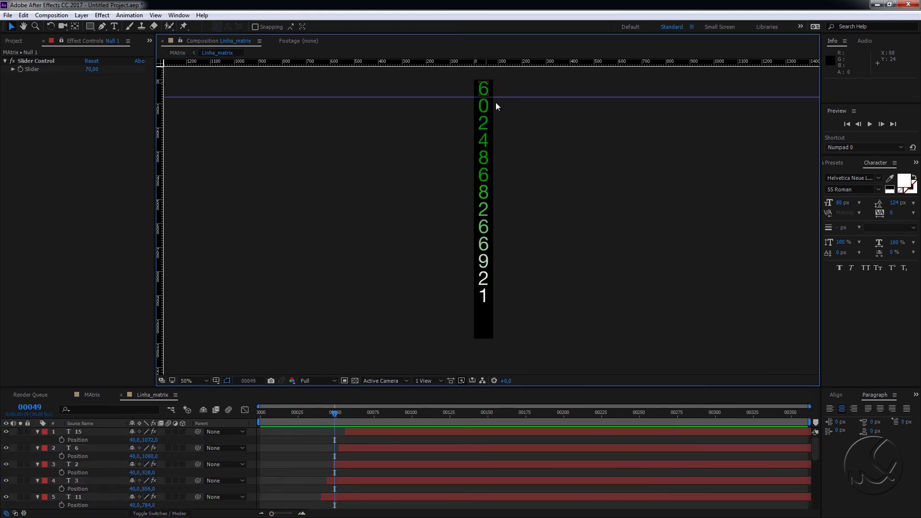
left_click_drag(332, 421, 376, 413)
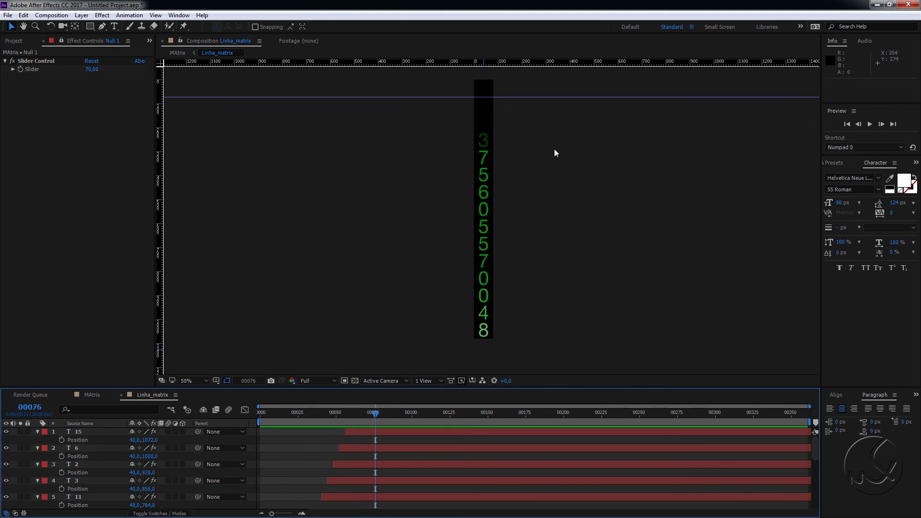
left_click_drag(371, 416, 279, 414)
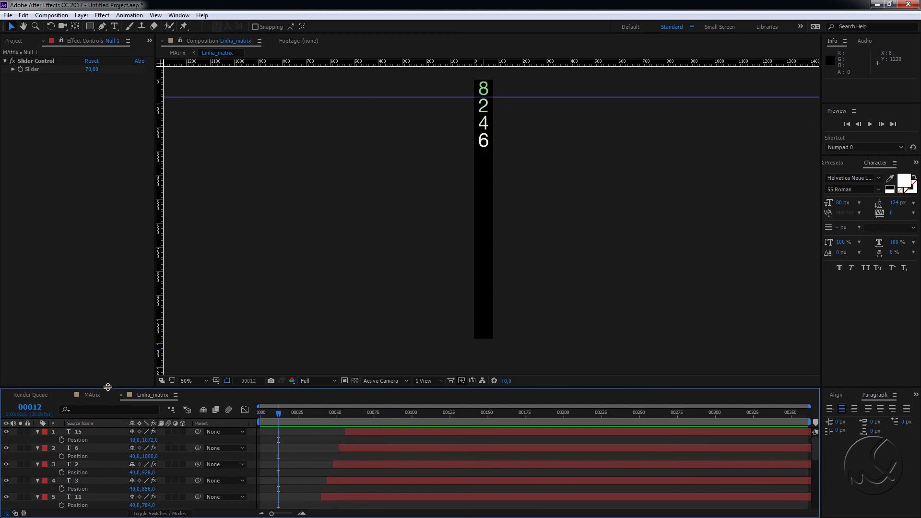
left_click(89, 395)
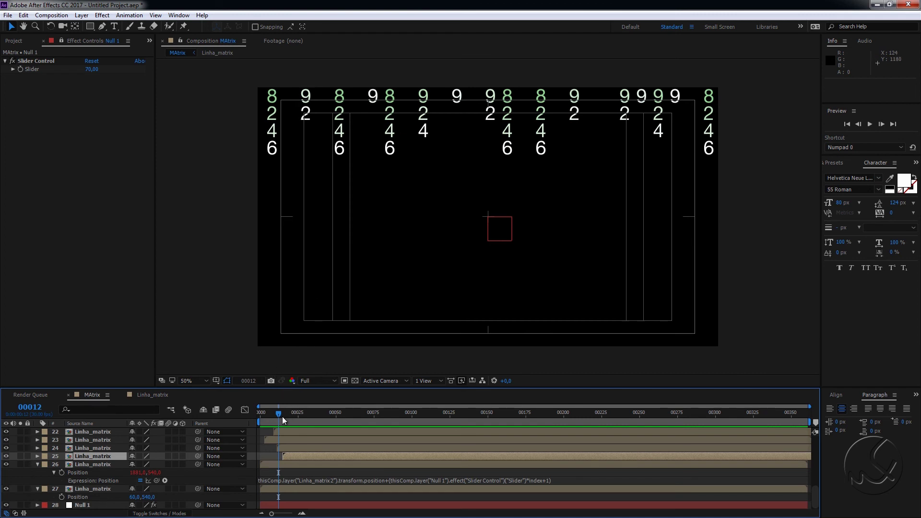
left_click_drag(282, 419, 357, 418)
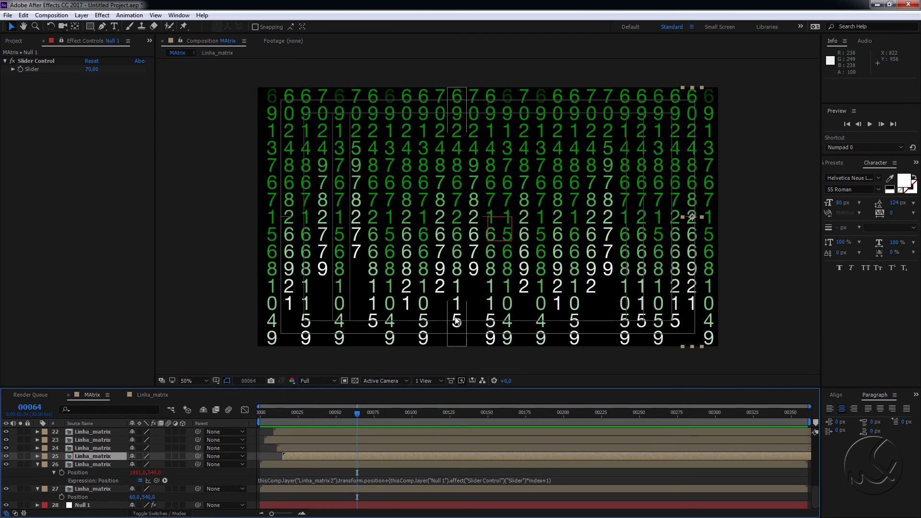